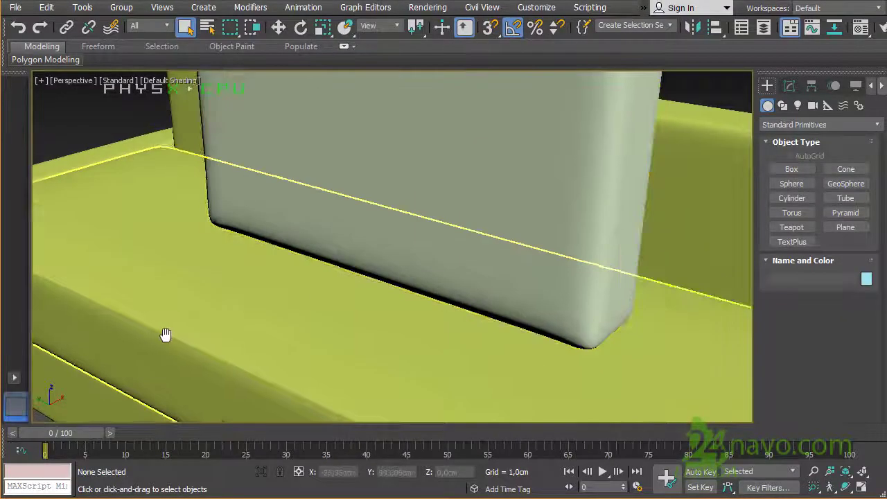
# Pan and zoom the Perspective viewport in close on the sofa's seat cushion
pyautogui.moveTo(165, 334); pyautogui.dragTo(157, 224, button='middle')
pyautogui.moveTo(437, 328)
pyautogui.mouseDown(button='middle')
pyautogui.moveTo(135, 190)
pyautogui.moveTo(176, 229)
pyautogui.moveTo(153, 206)
pyautogui.mouseUp(button='middle')
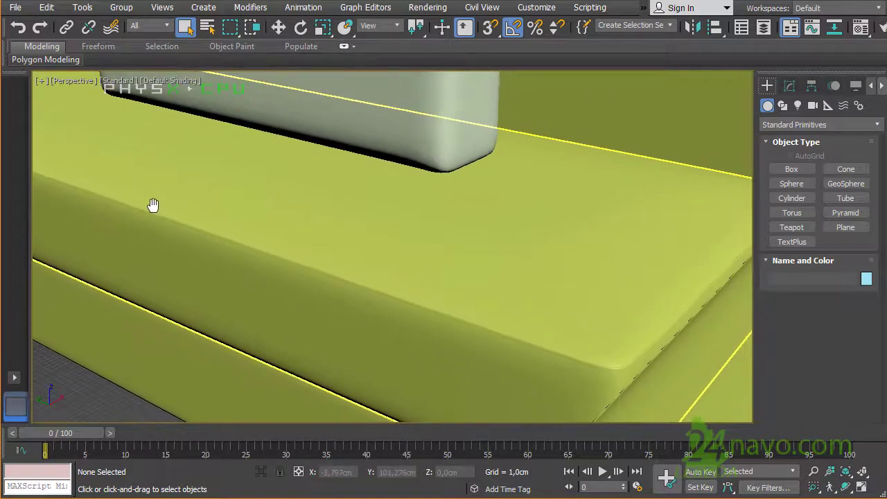
pyautogui.scroll(3, 607, 335)
pyautogui.scroll(1, 619, 331)
pyautogui.scroll(2, 559, 250)
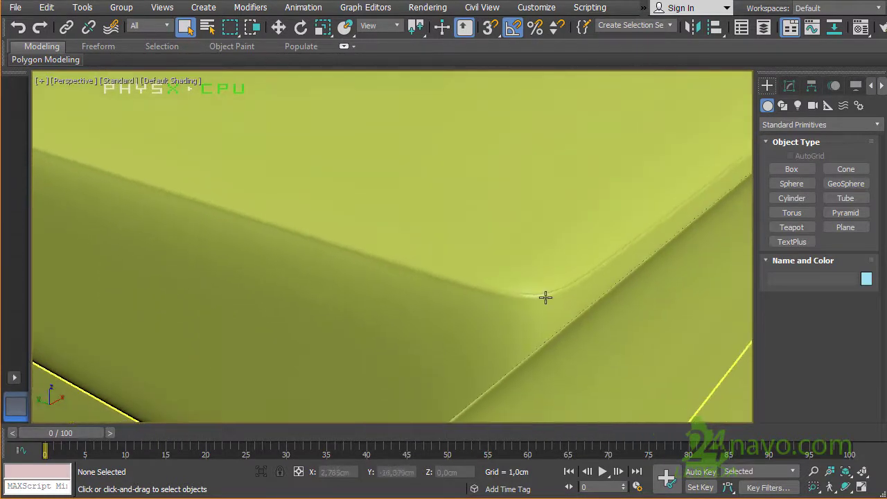
pyautogui.scroll(-5, 473, 200)
pyautogui.scroll(3, 499, 277)
# Select Box001, move the time slider to frame 4, and convert the cushion to Editable Poly
pyautogui.click(465, 177)
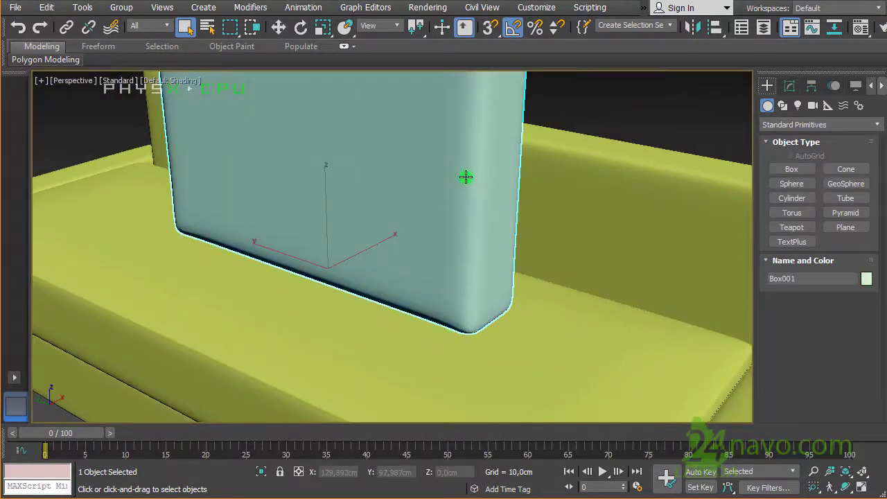
pyautogui.scroll(-4, 461, 184)
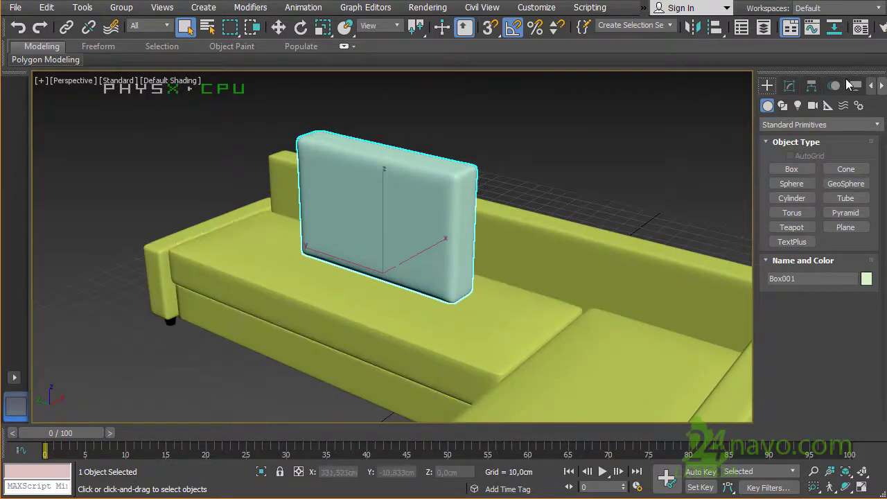
pyautogui.click(789, 86)
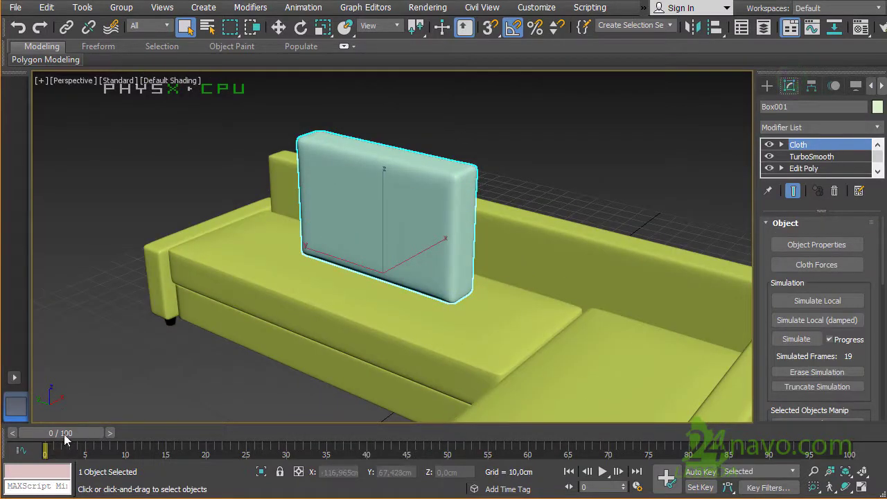
pyautogui.moveTo(64, 435); pyautogui.dragTo(99, 436)
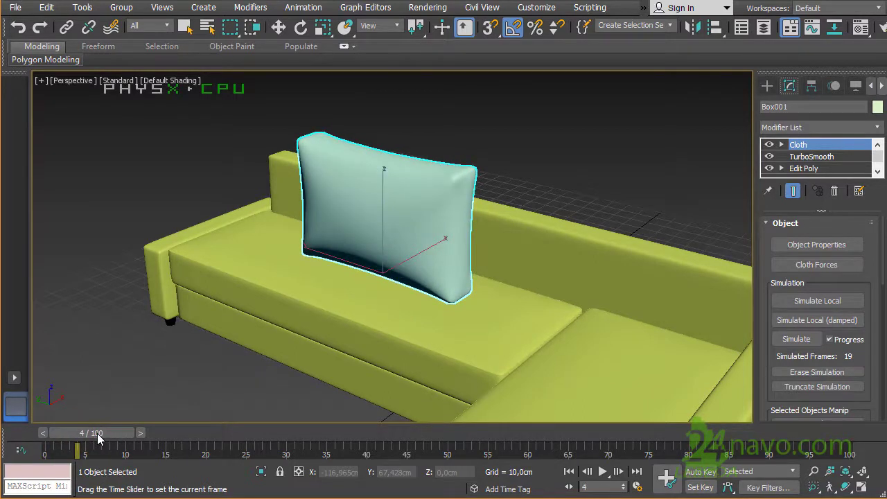
pyautogui.press('q')
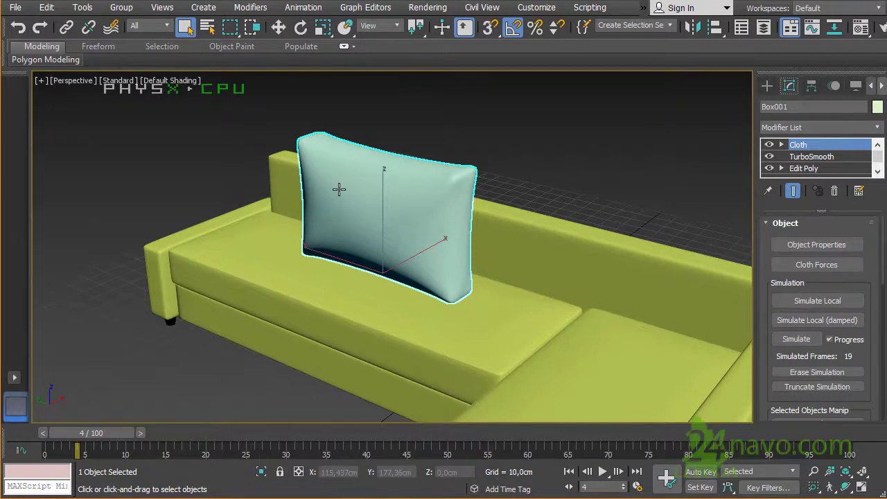
pyautogui.rightClick(346, 179)
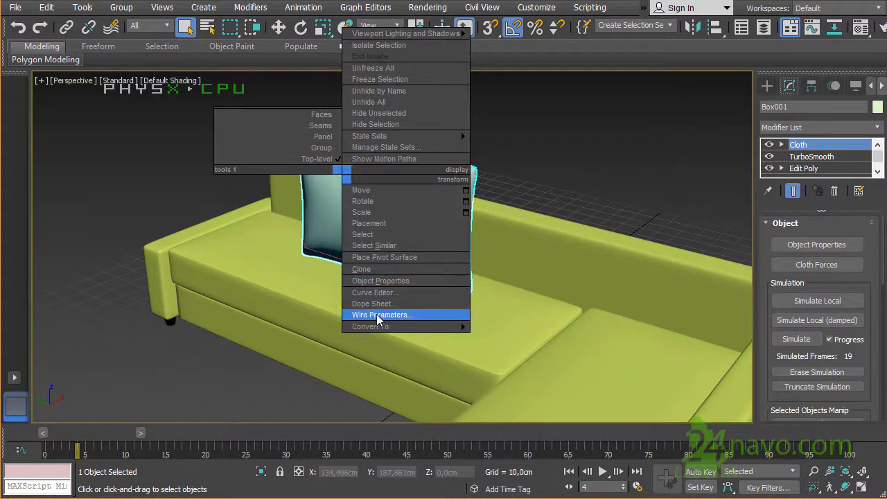
pyautogui.moveTo(405, 327)
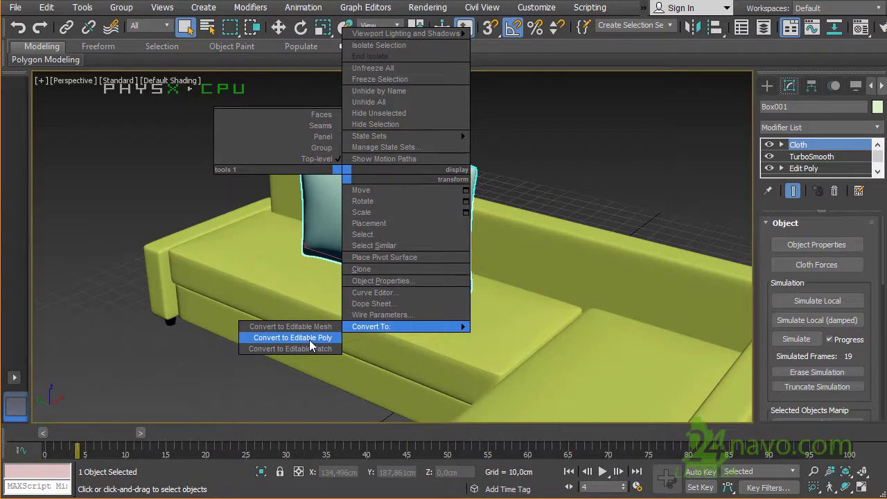
pyautogui.click(310, 340)
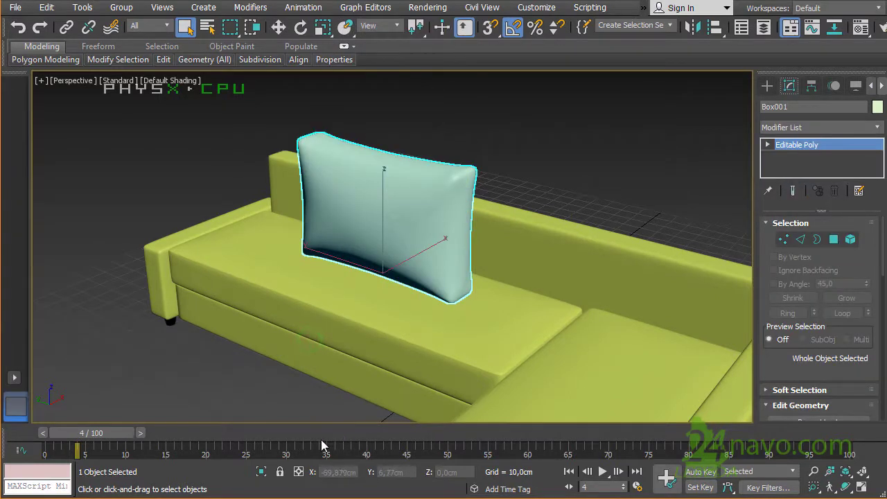
# Isolate the cushion on its own and activate Select and Move
pyautogui.click(261, 472)
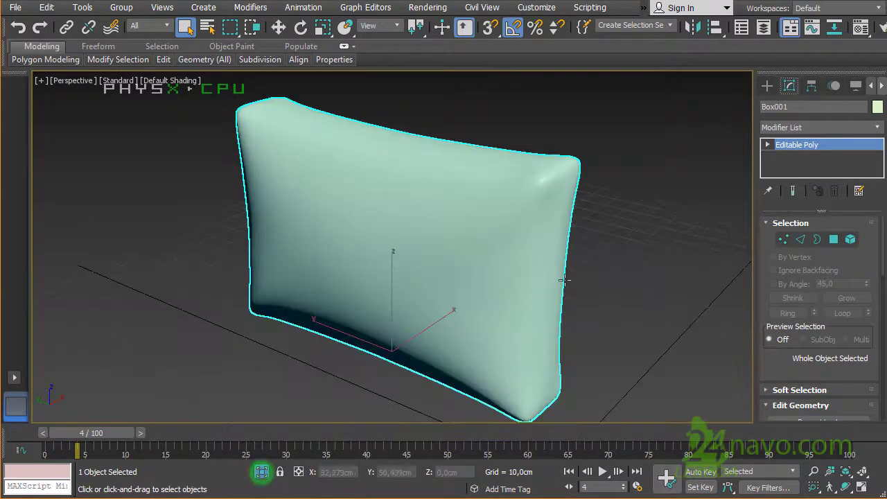
pyautogui.scroll(-2, 554, 247)
pyautogui.scroll(-2, 553, 247)
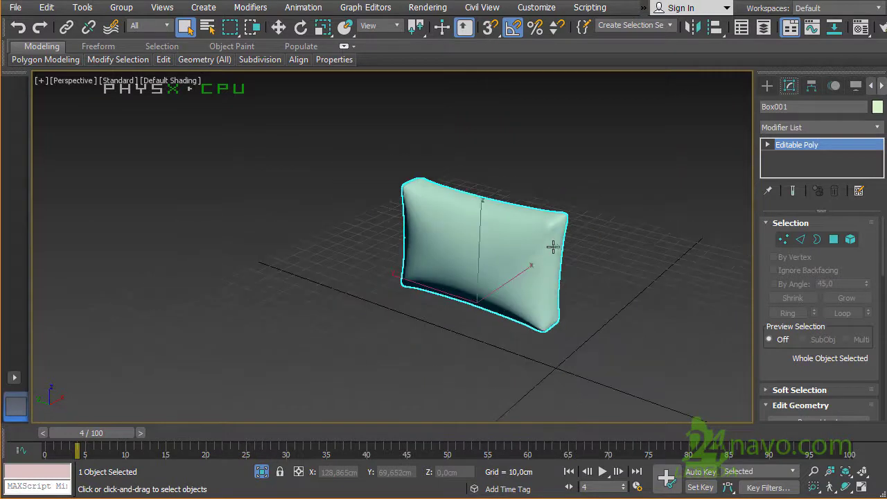
pyautogui.click(277, 27)
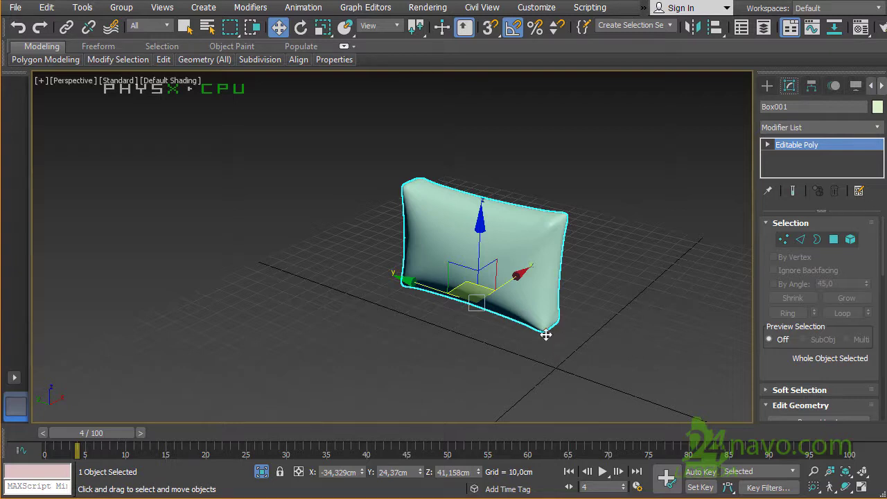
# Position the cushion at X 0, Y 0 and Z 10 cm
pyautogui.doubleClick(335, 473)
pyautogui.write('0,0cm')
pyautogui.doubleClick(400, 473)
pyautogui.write('0')
pyautogui.doubleClick(467, 471)
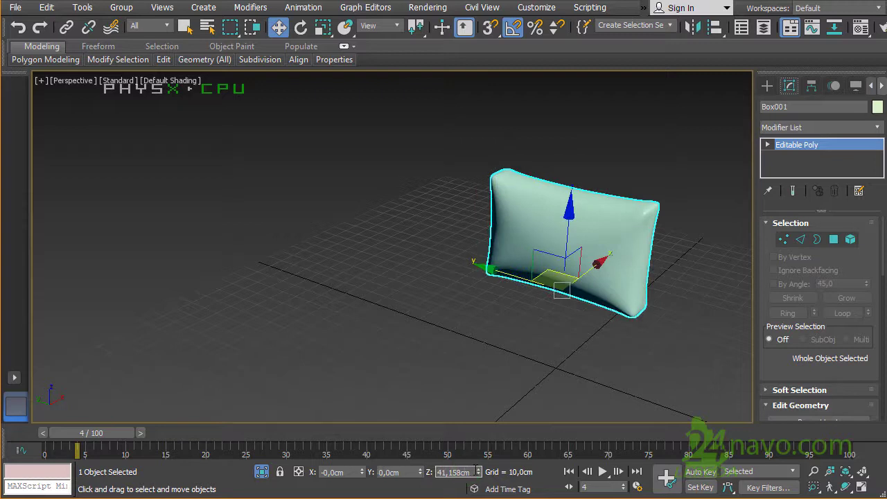
pyautogui.doubleClick(471, 472)
pyautogui.write('10')
pyautogui.press('Return')
pyautogui.moveTo(535, 399)
pyautogui.keyDown('alt'); pyautogui.mouseDown(button='middle')
pyautogui.moveTo(560, 374)
pyautogui.moveTo(539, 404)
pyautogui.mouseUp(button='middle'); pyautogui.keyUp('alt')
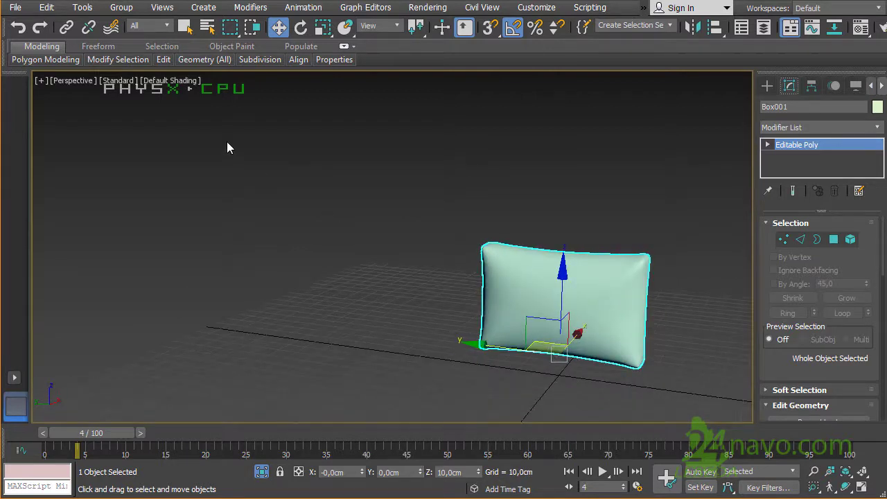
pyautogui.click(16, 8)
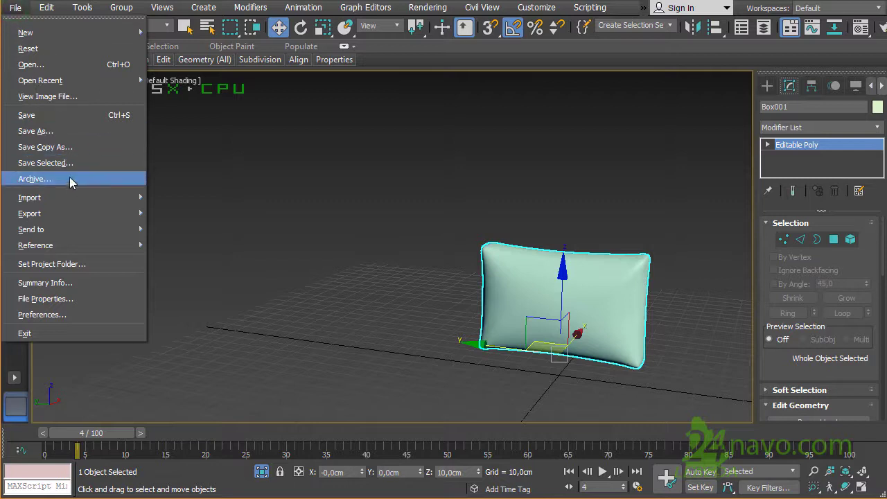
pyautogui.moveTo(30, 214)
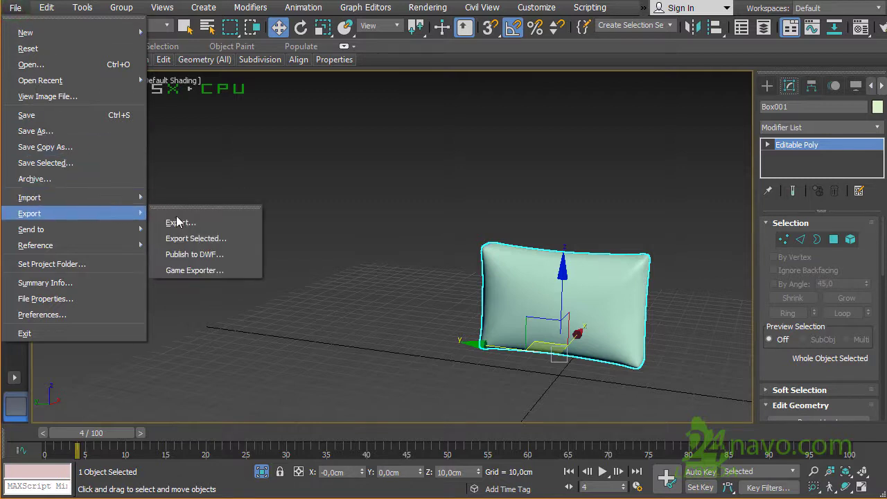
# Export the selected cushion with gw::OBJ-Exporter as 58_pillow_Avatar.obj
pyautogui.click(222, 239)
pyautogui.click(531, 281)
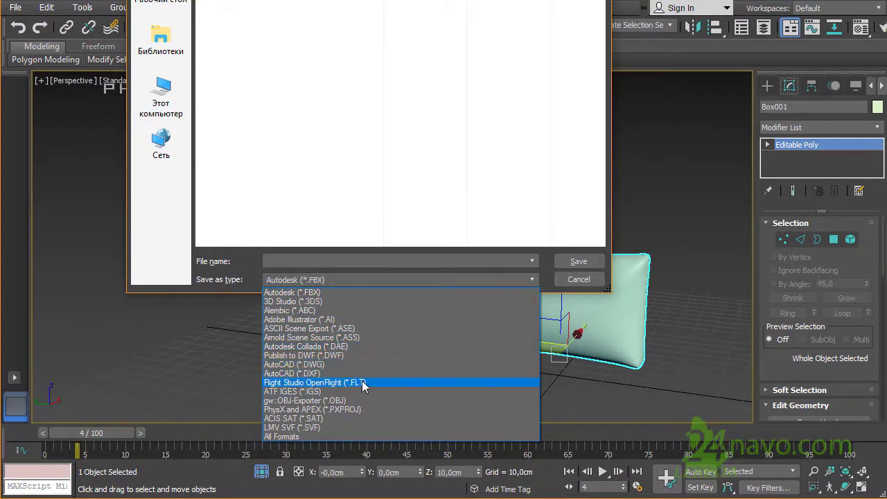
pyautogui.click(338, 400)
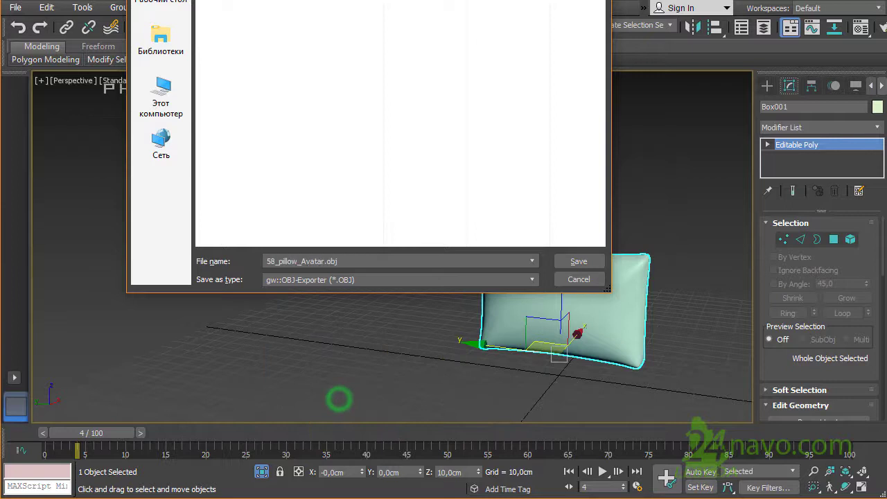
pyautogui.click(349, 255)
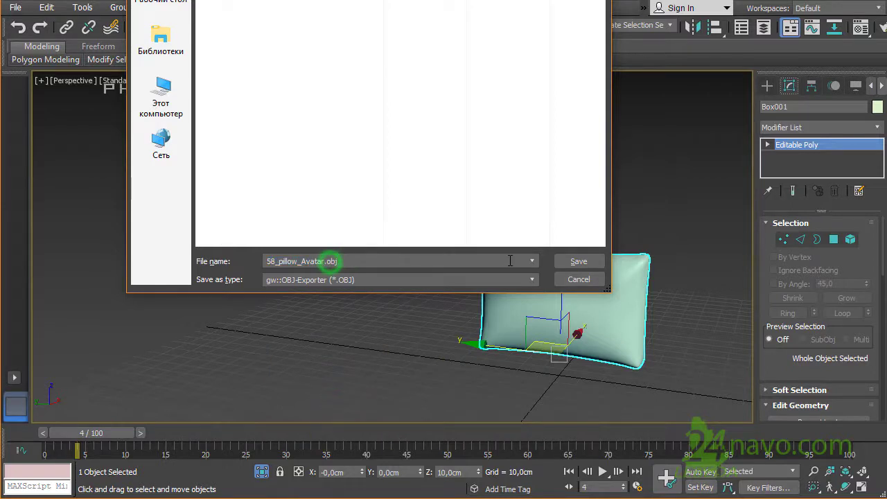
pyautogui.click(589, 262)
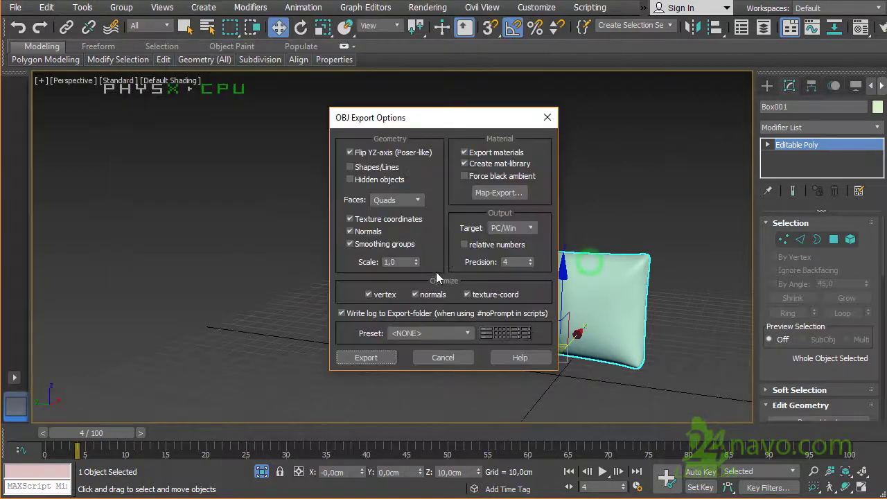
pyautogui.click(380, 360)
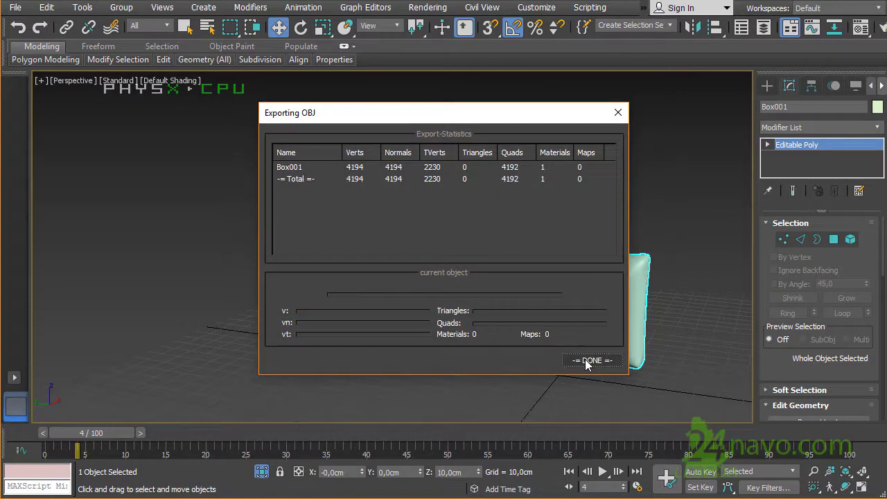
pyautogui.click(585, 360)
# Save the 3ds Max scene as a new file named 58
pyautogui.click(15, 9)
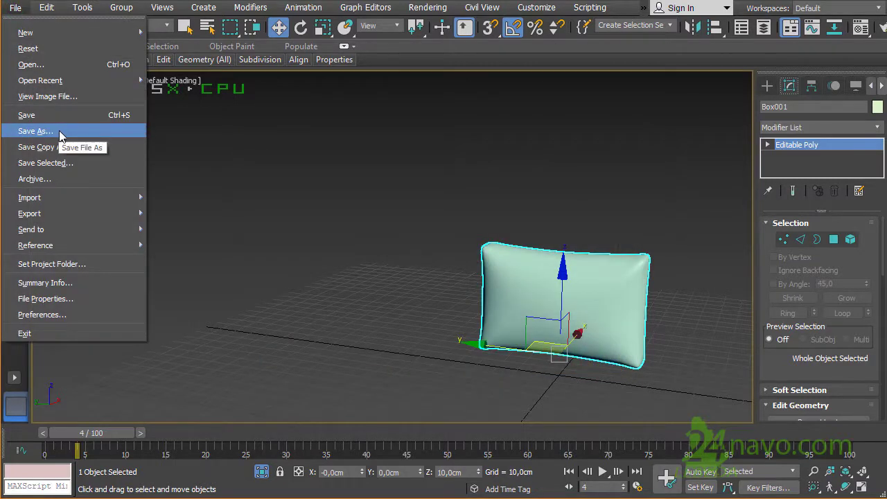
pyautogui.click(70, 131)
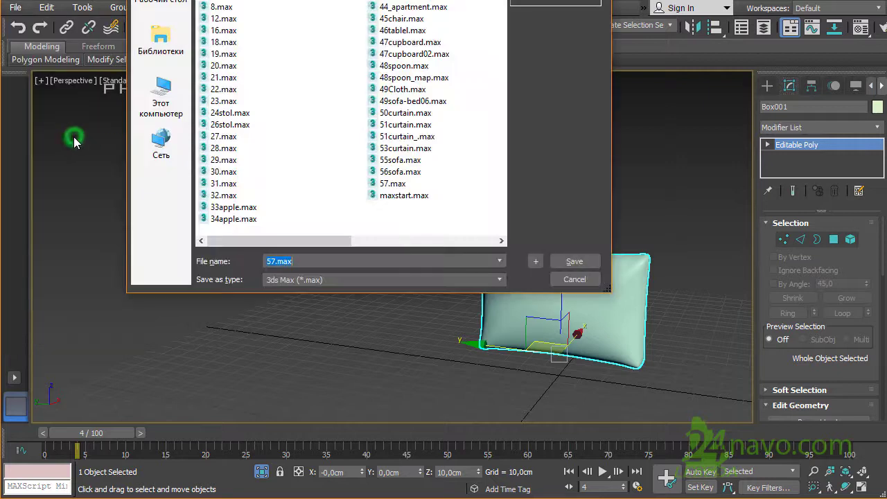
pyautogui.write('58')
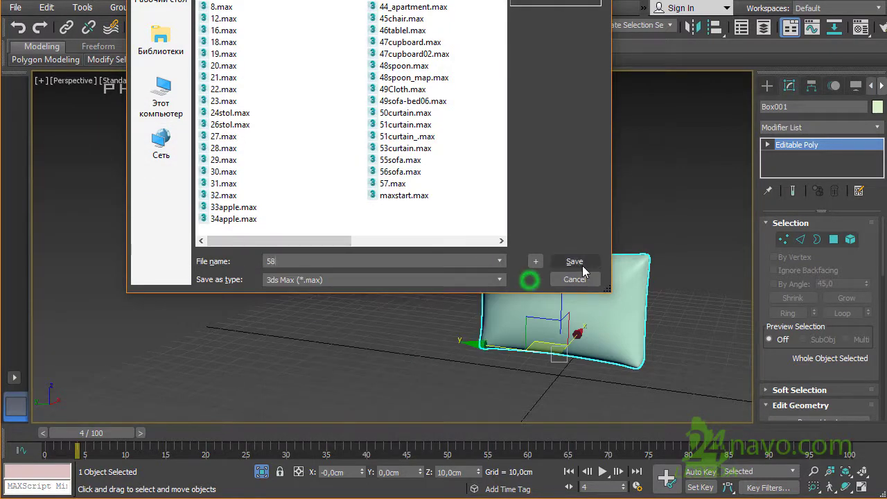
pyautogui.click(574, 261)
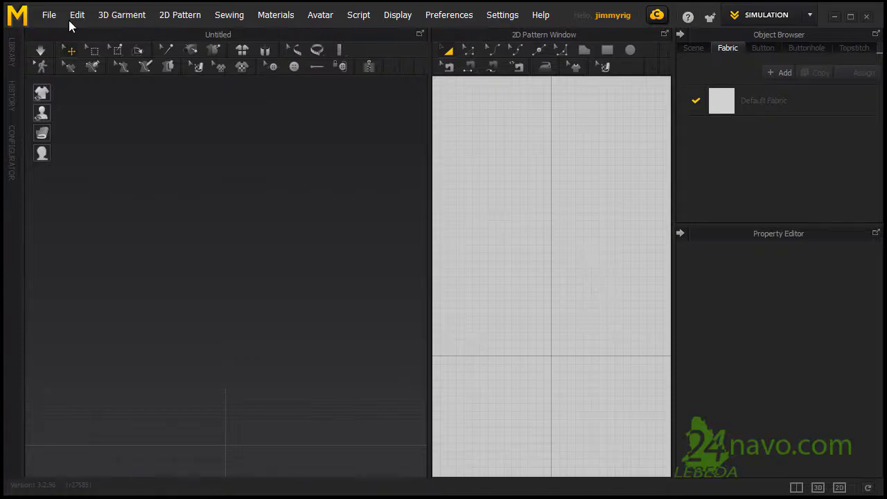
# Import 58_pillow_Avatar.obj as an avatar, then close the Avatar Editor
pyautogui.click(50, 15)
pyautogui.moveTo(58, 156)
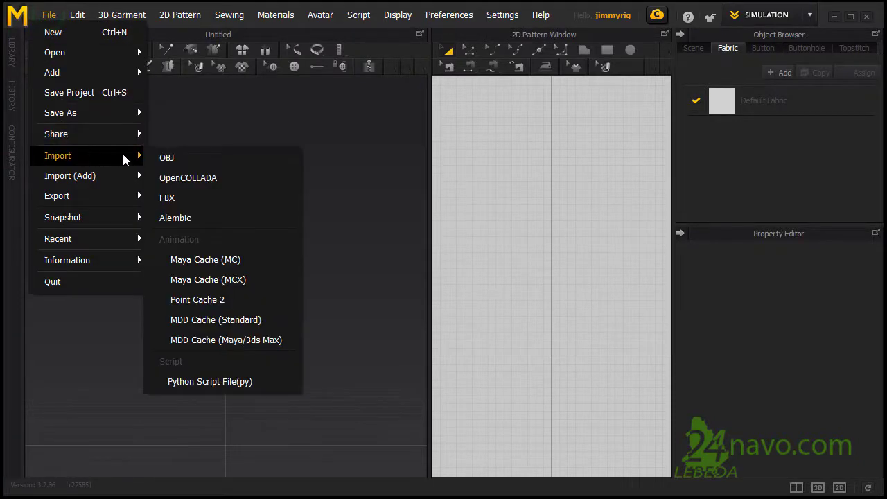
pyautogui.click(188, 158)
pyautogui.click(181, 125)
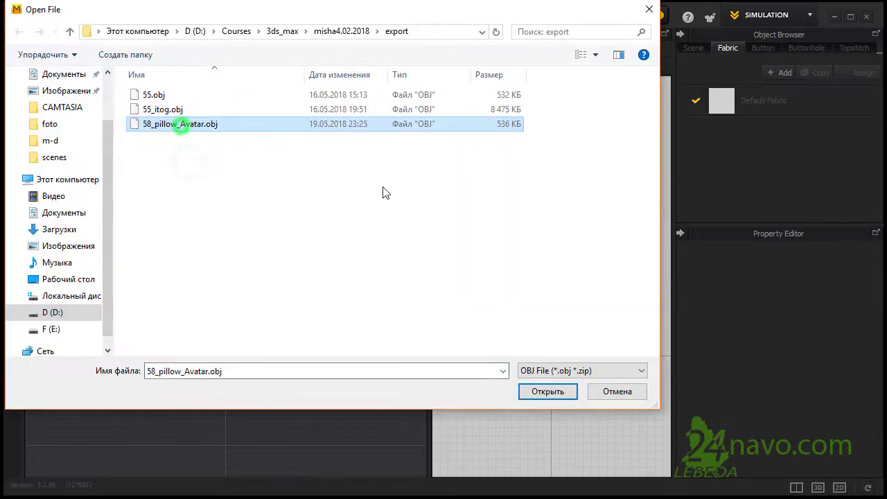
pyautogui.click(551, 392)
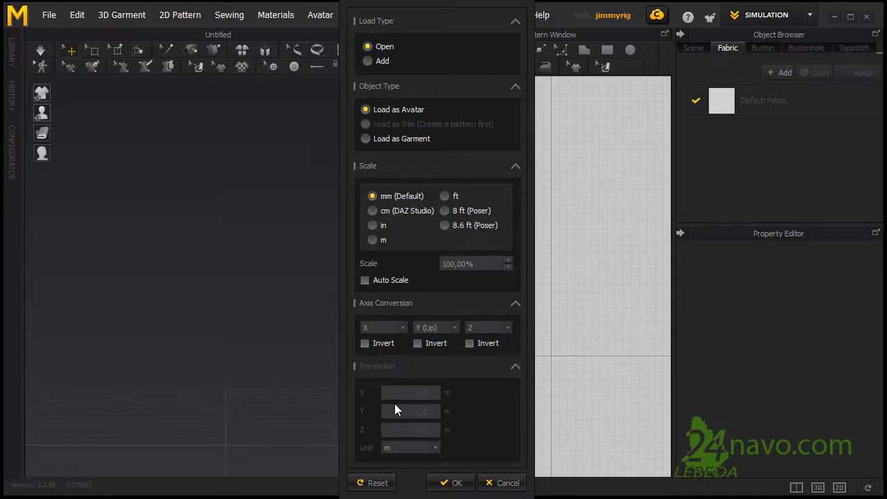
pyautogui.click(446, 475)
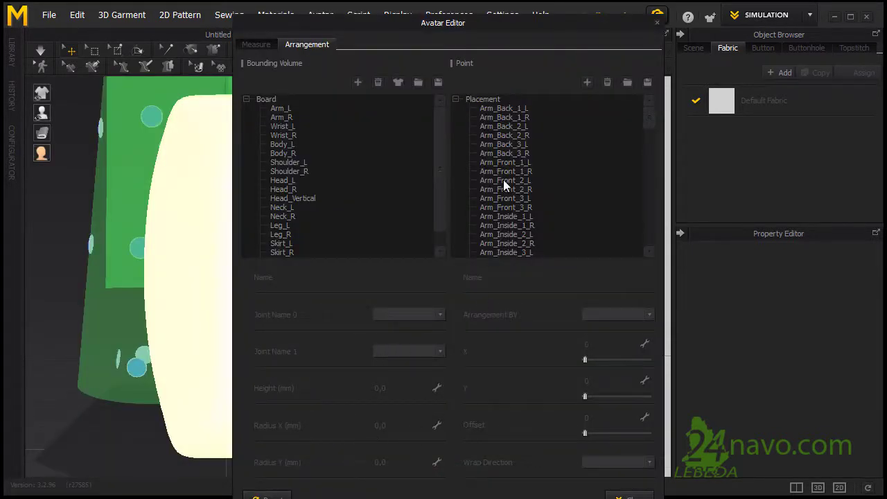
pyautogui.moveTo(494, 24); pyautogui.dragTo(476, 41)
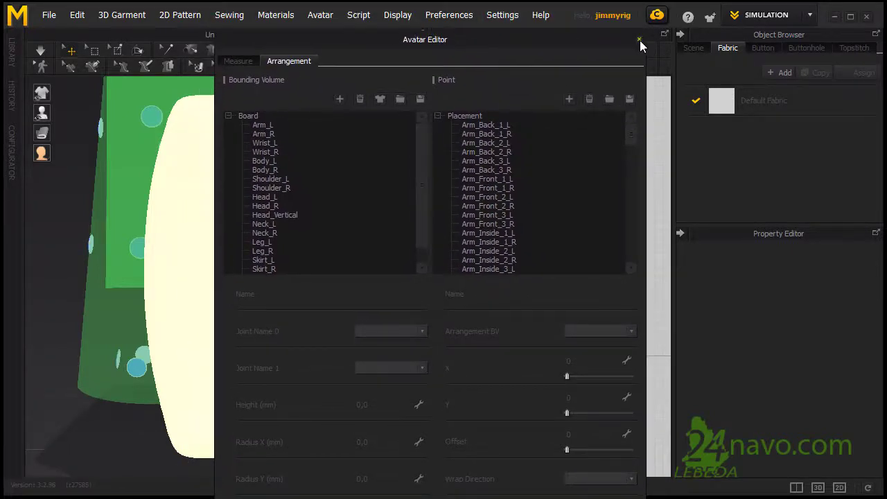
pyautogui.click(639, 39)
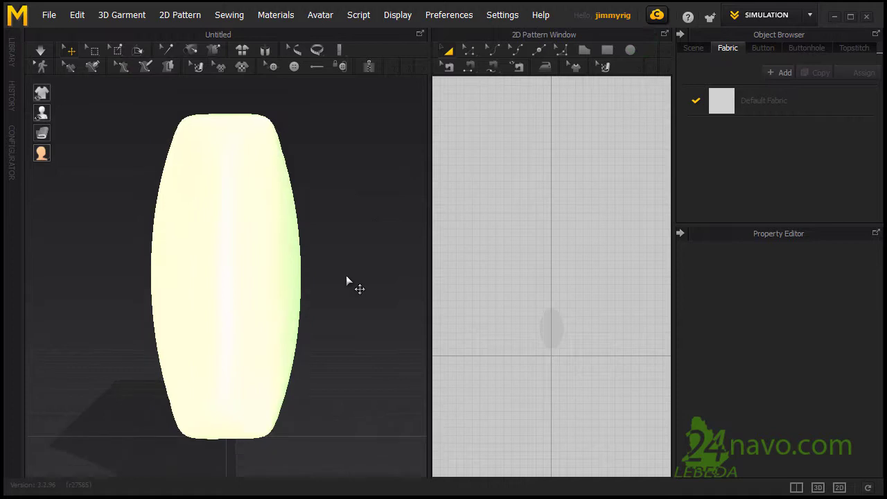
# Select the pillow avatar and rotate it about its vertical axis toward the camera
pyautogui.scroll(-1, 351, 284)
pyautogui.scroll(-2, 351, 284)
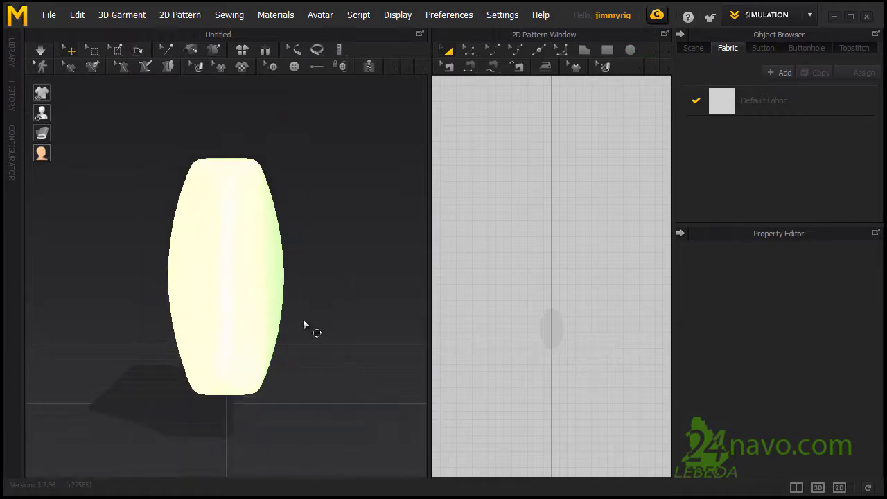
pyautogui.click(268, 295)
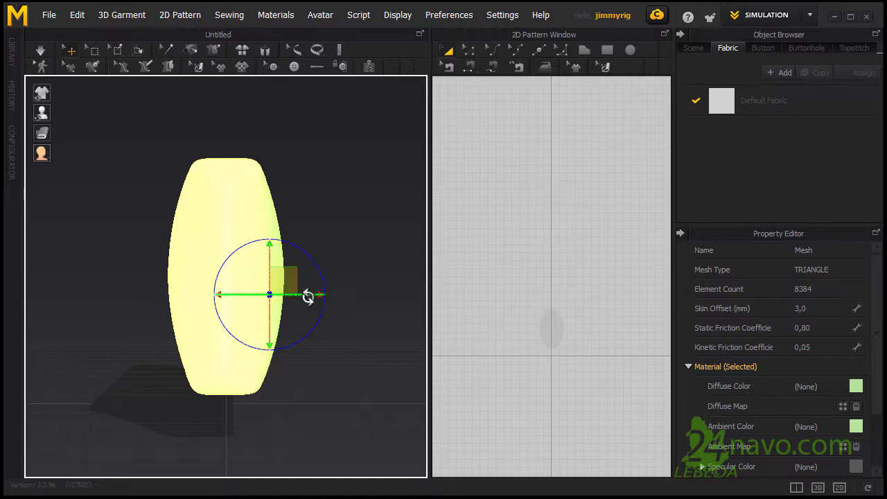
pyautogui.moveTo(287, 306); pyautogui.dragTo(219, 324, button='right')
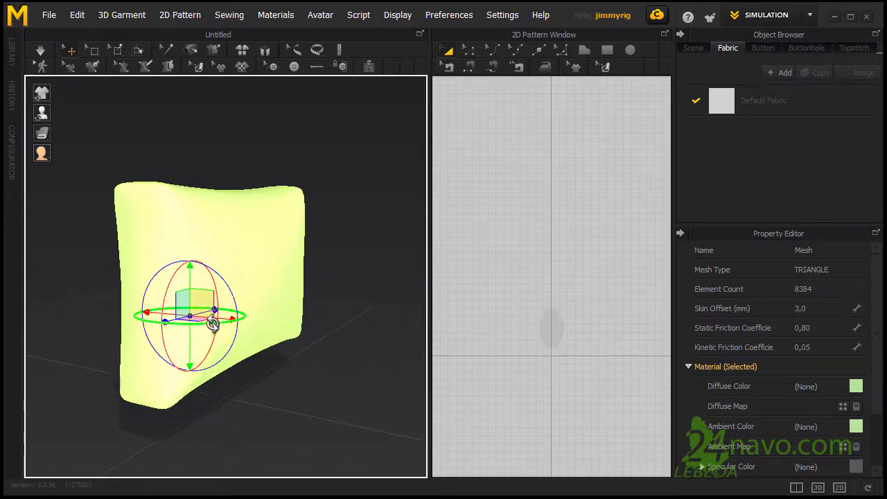
pyautogui.moveTo(208, 323); pyautogui.dragTo(27, 333)
pyautogui.moveTo(313, 338); pyautogui.dragTo(197, 289, button='middle')
# Fine-tune the pillow's rotation slightly and shift it to the left
pyautogui.scroll(-1, 222, 291)
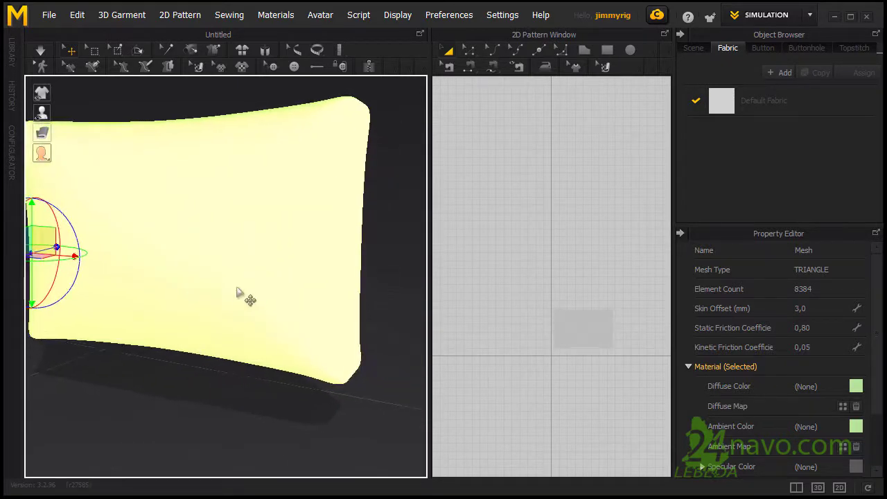
pyautogui.scroll(-1, 243, 293)
pyautogui.moveTo(251, 291)
pyautogui.mouseDown(button='right')
pyautogui.moveTo(293, 312)
pyautogui.moveTo(340, 358)
pyautogui.moveTo(337, 423)
pyautogui.moveTo(307, 322)
pyautogui.mouseUp(button='right')
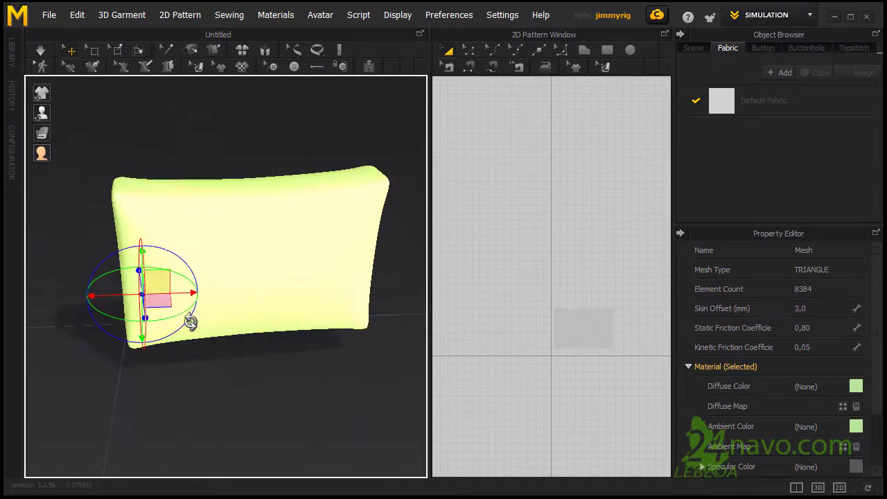
pyautogui.moveTo(173, 312); pyautogui.dragTo(234, 333)
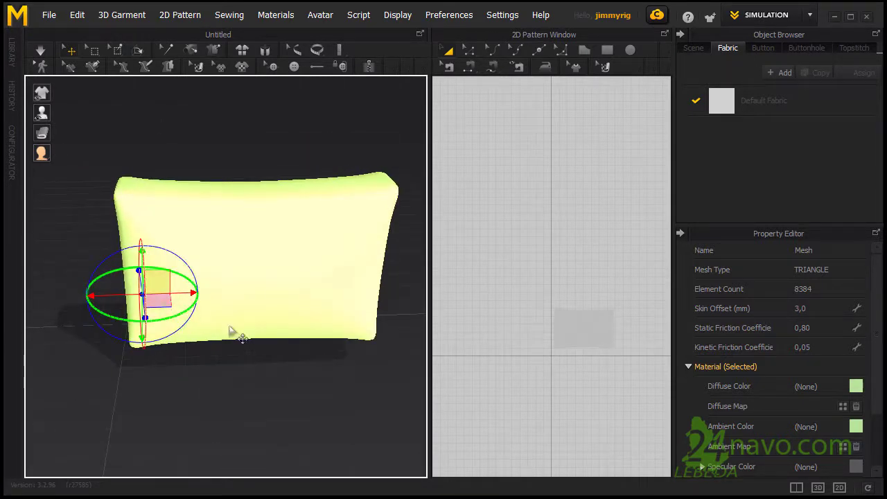
pyautogui.moveTo(347, 325); pyautogui.dragTo(208, 326)
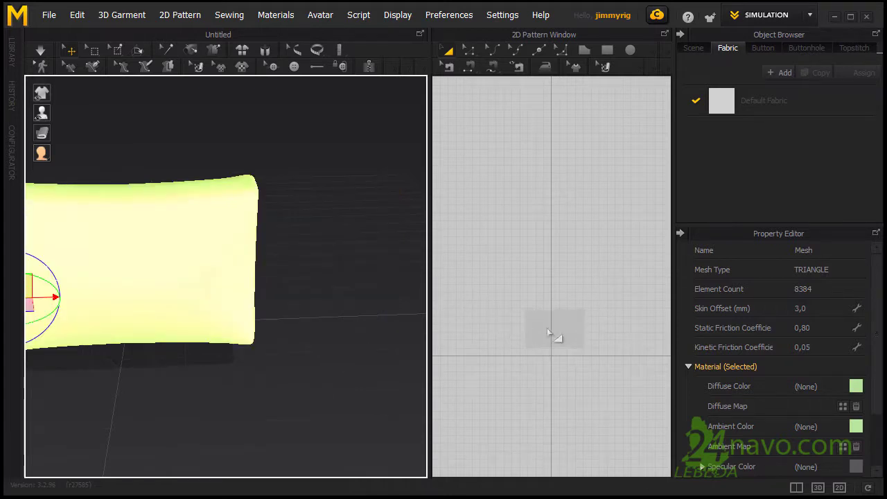
# In a full-width 2D view, create an 850 × 600 mm rectangle pattern
pyautogui.click(839, 487)
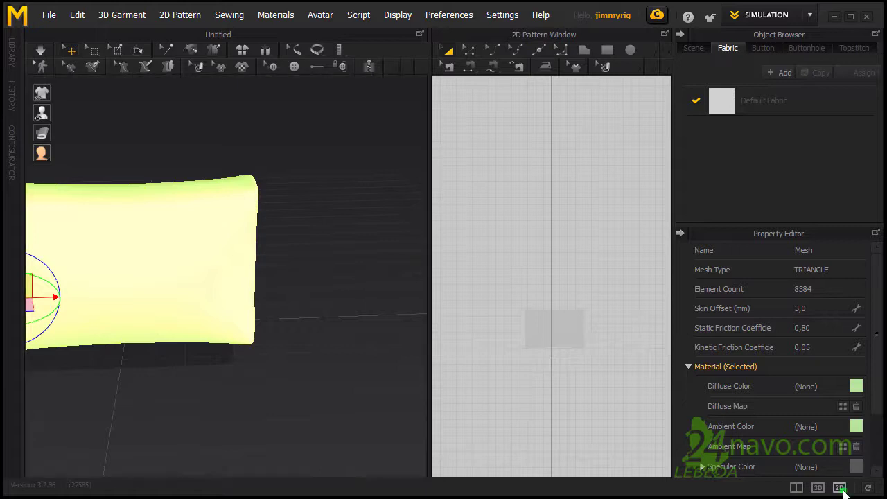
pyautogui.moveTo(462, 293); pyautogui.dragTo(441, 194, button='middle')
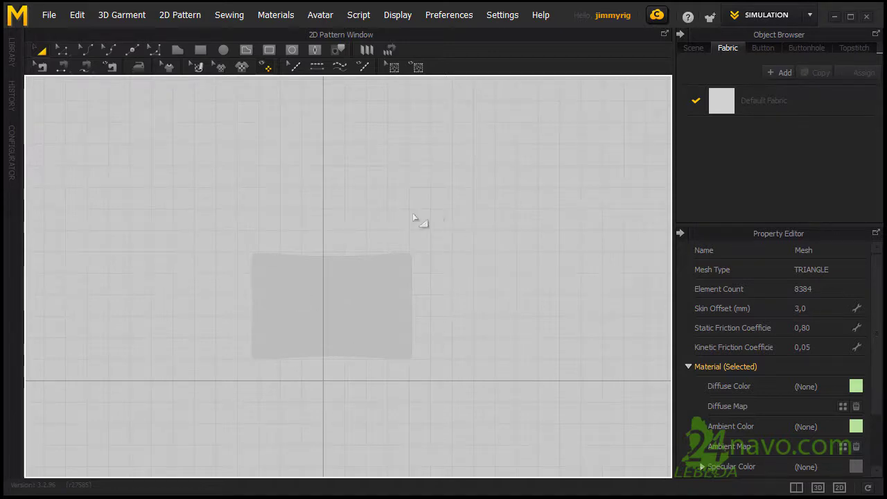
pyautogui.click(200, 50)
pyautogui.click(226, 186)
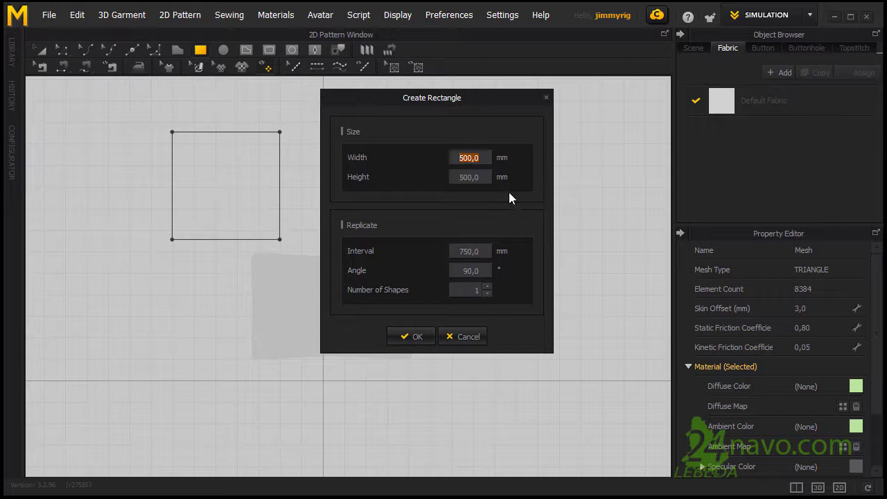
pyautogui.click(455, 158)
pyautogui.write('850')
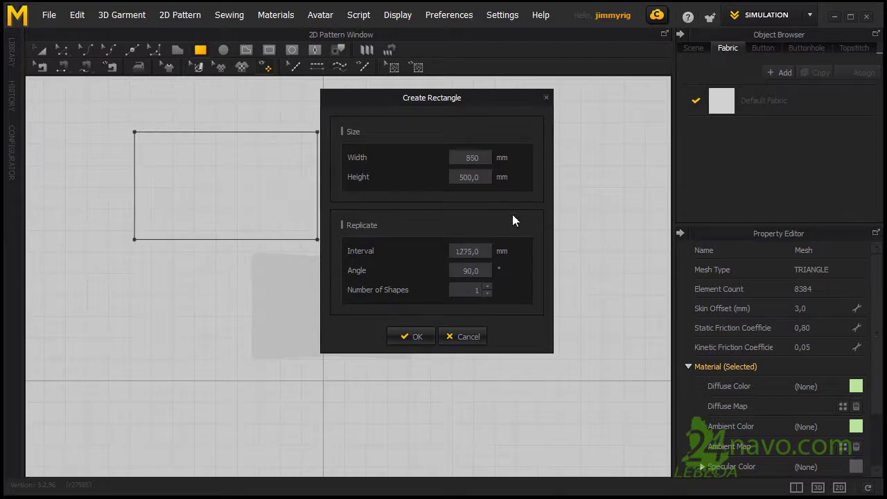
pyautogui.press('Tab')
pyautogui.write('600')
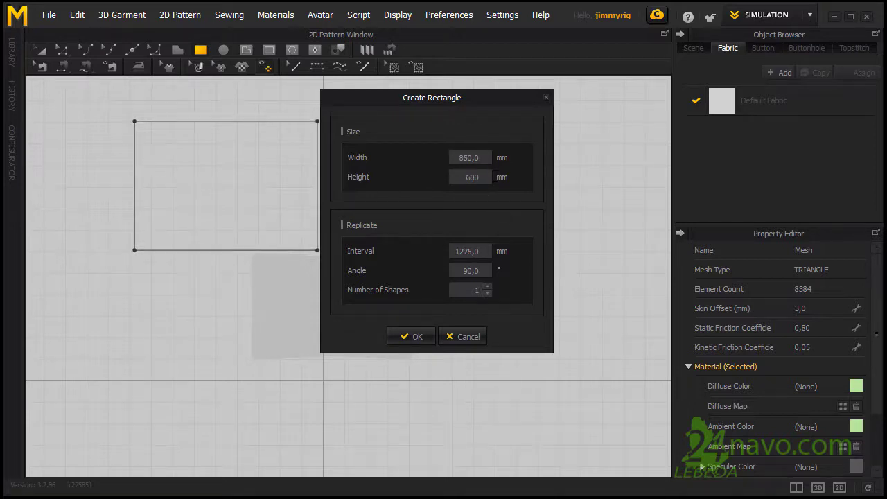
pyautogui.click(415, 339)
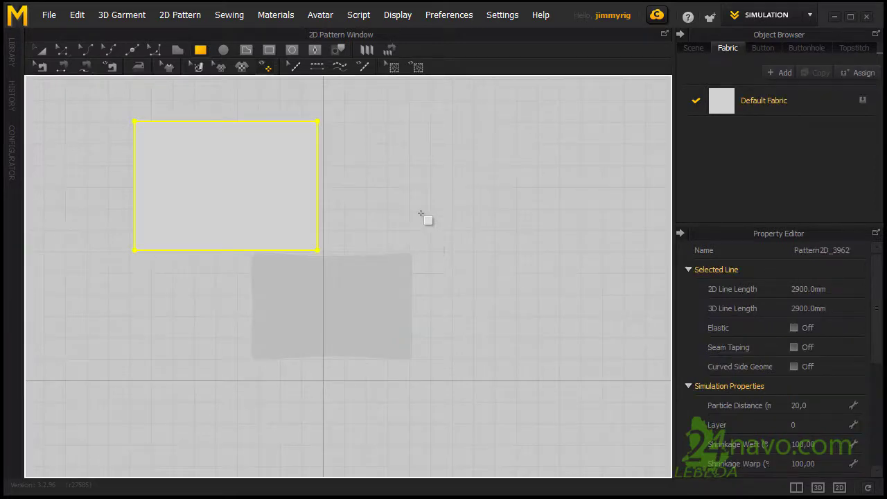
# Split the rectangle's top edge so its first segment is 70 mm
pyautogui.press('a')
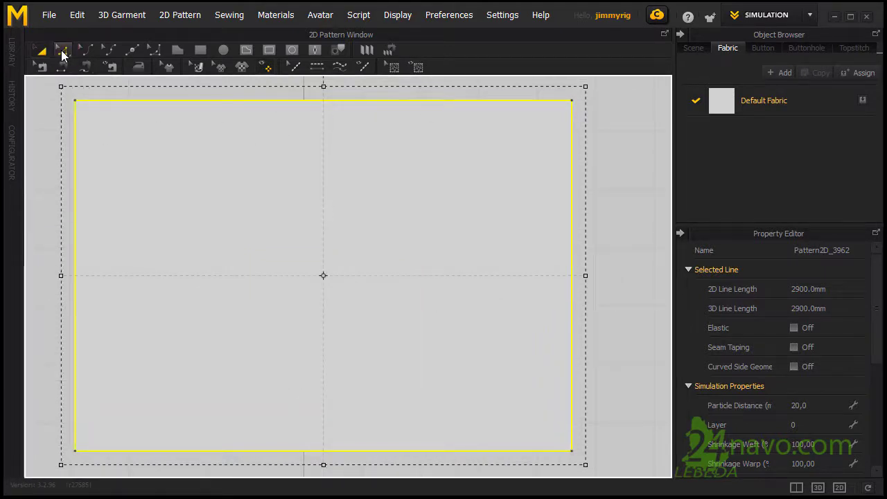
pyautogui.click(62, 52)
pyautogui.click(184, 102)
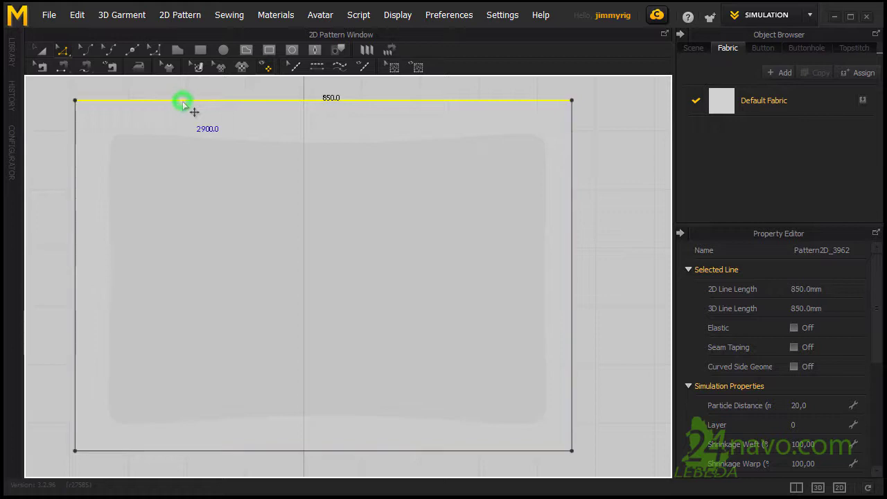
pyautogui.rightClick(183, 103)
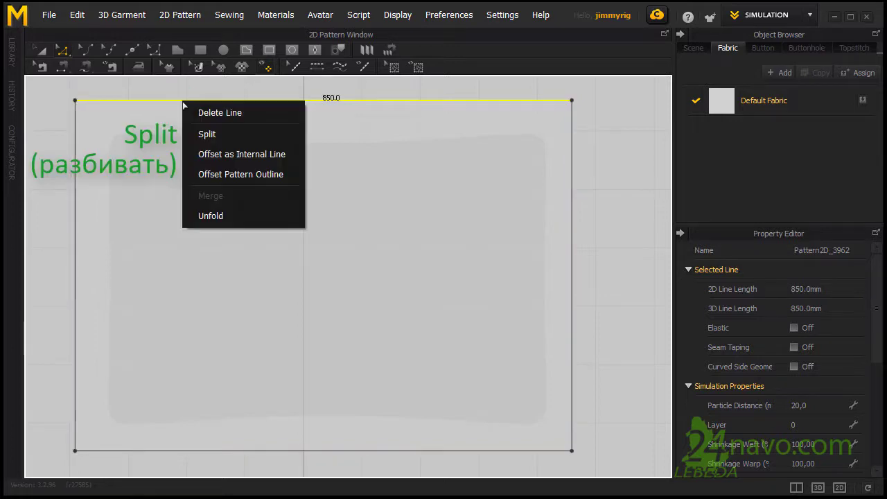
pyautogui.click(230, 135)
pyautogui.click(386, 129)
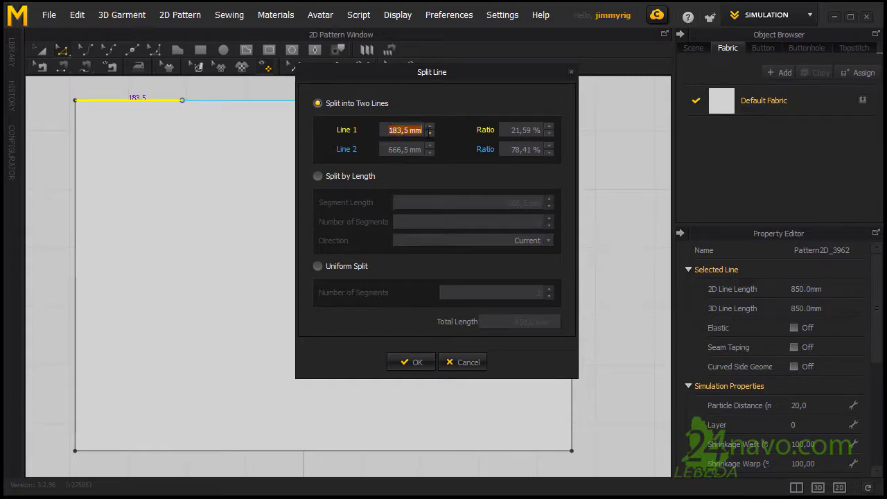
pyautogui.write('70')
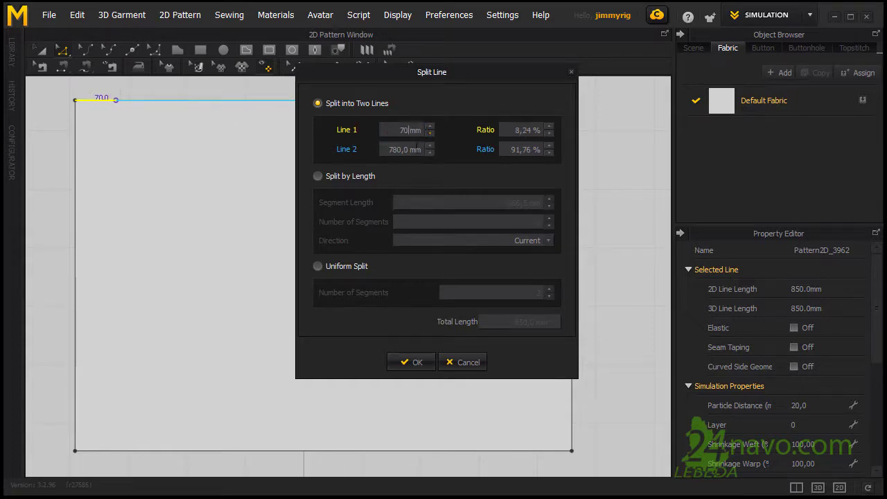
pyautogui.moveTo(434, 72); pyautogui.dragTo(381, 126)
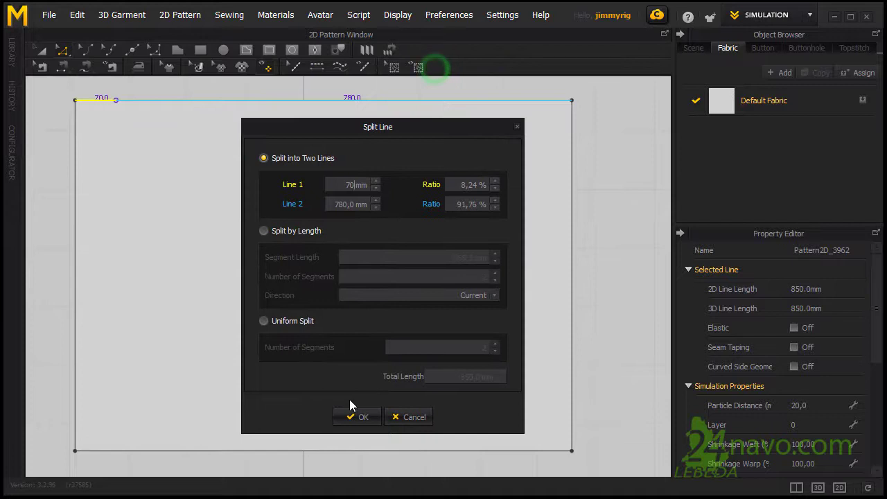
pyautogui.click(355, 418)
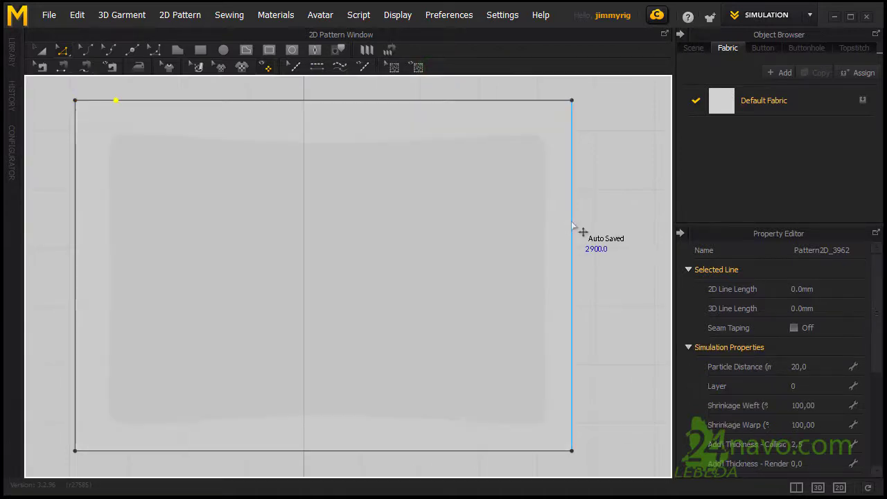
# Split the right and bottom edges, each with a 70 mm piece
pyautogui.click(572, 222)
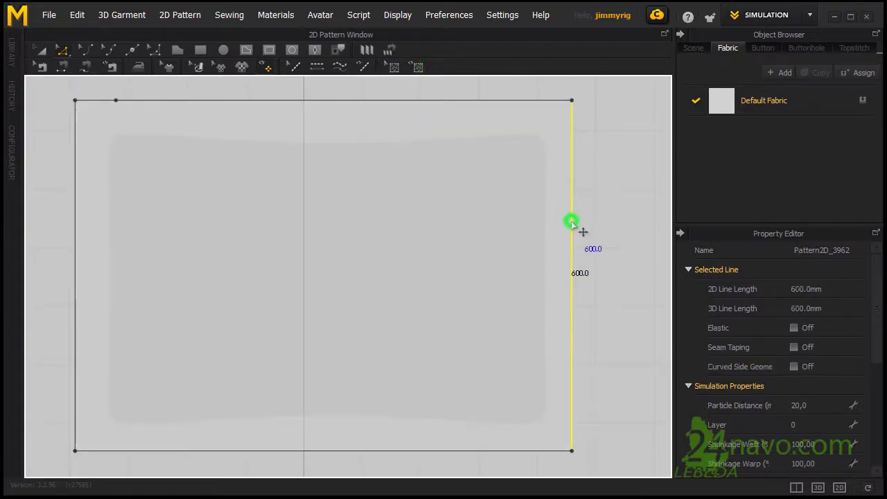
pyautogui.rightClick(572, 221)
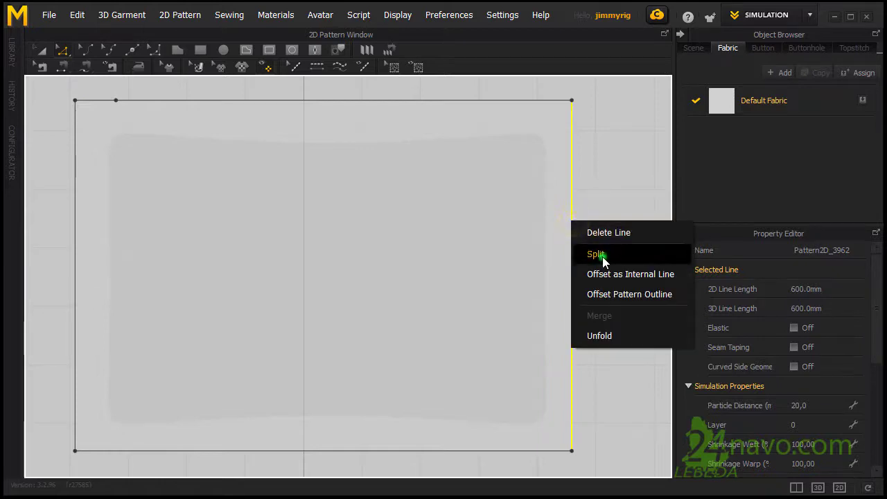
pyautogui.click(594, 255)
pyautogui.click(418, 362)
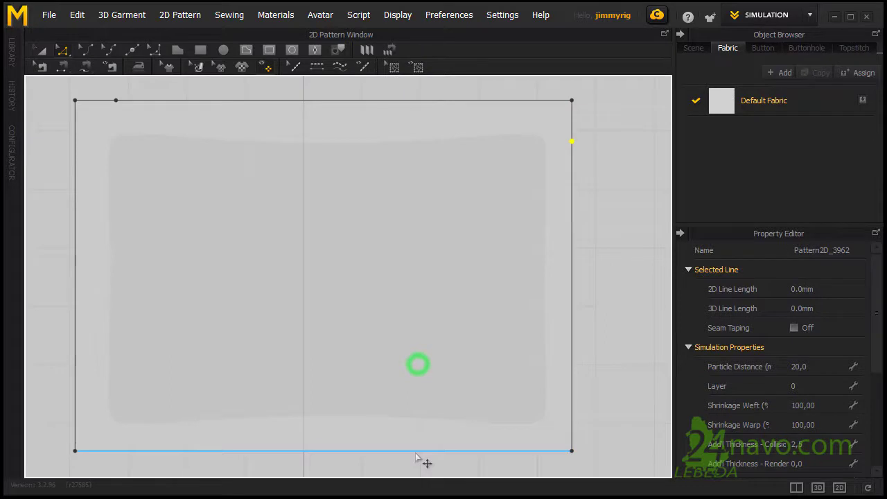
pyautogui.click(415, 452)
pyautogui.rightClick(416, 452)
pyautogui.click(424, 485)
pyautogui.write('70')
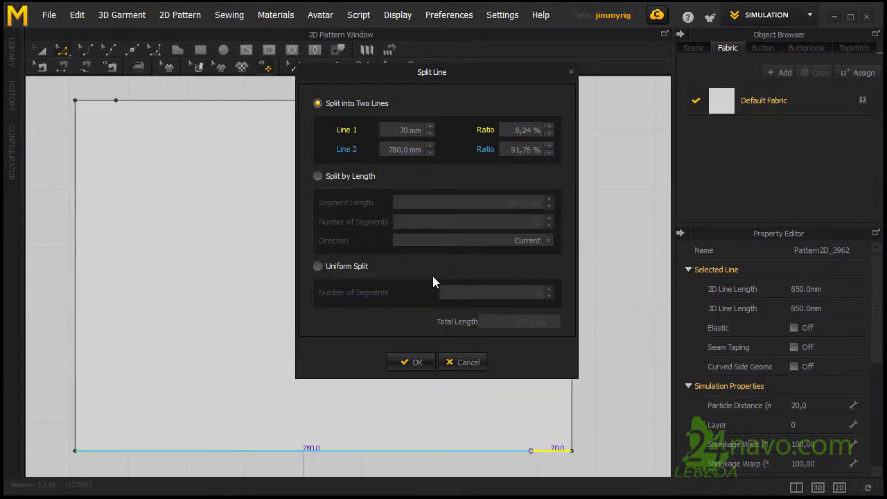
pyautogui.click(413, 362)
# Split the left edge with a 70 mm piece
pyautogui.click(74, 198)
pyautogui.rightClick(74, 194)
pyautogui.click(109, 224)
pyautogui.write('70')
pyautogui.click(413, 361)
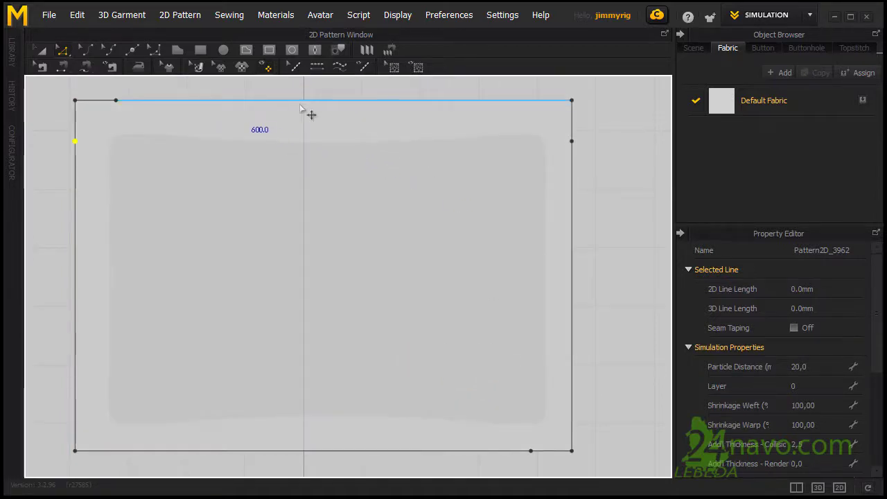
# Open Split for the 780 mm top line and enter a 70 mm length
pyautogui.click(495, 102)
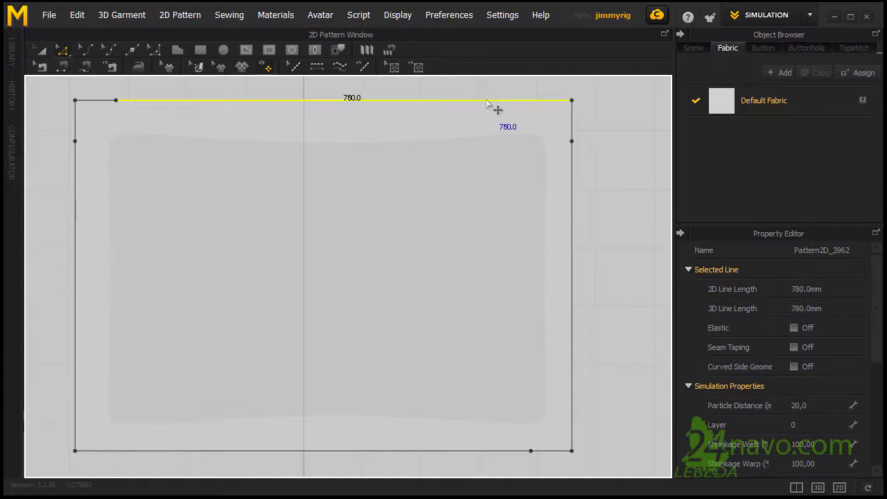
pyautogui.rightClick(487, 101)
pyautogui.click(521, 130)
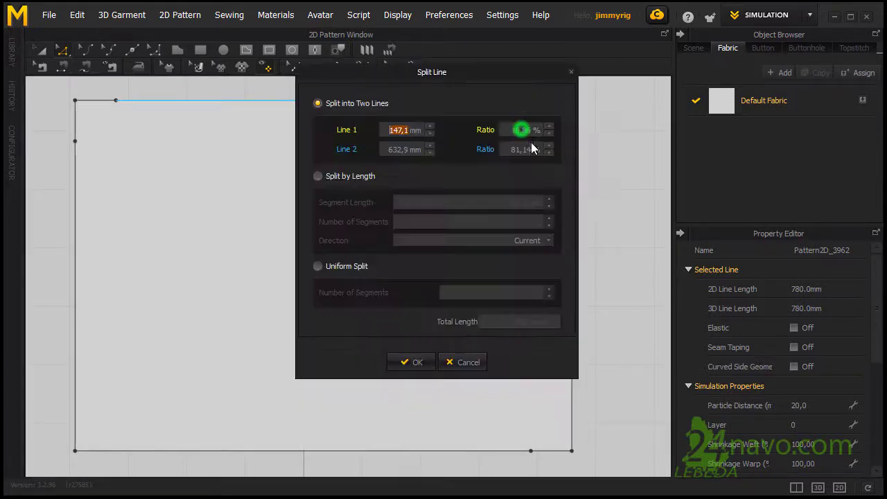
pyautogui.moveTo(490, 73); pyautogui.dragTo(443, 132)
pyautogui.press('Tab')
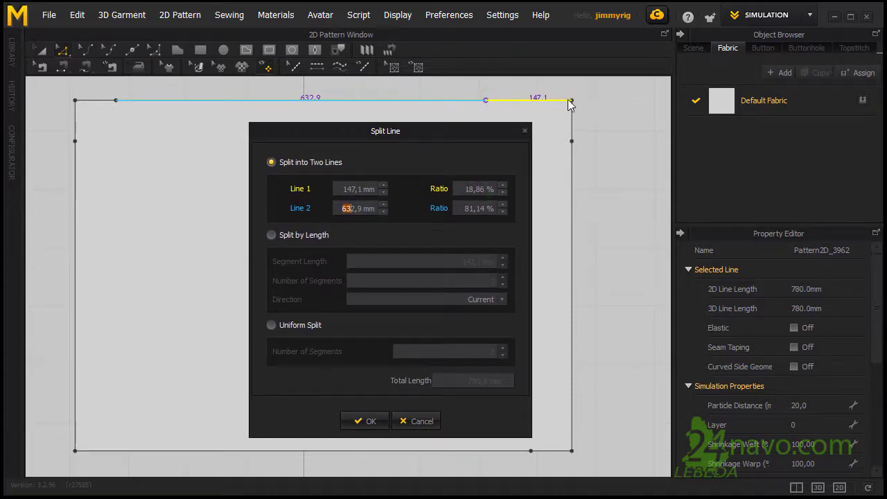
pyautogui.doubleClick(341, 188)
pyautogui.write('70')
pyautogui.press('Tab')
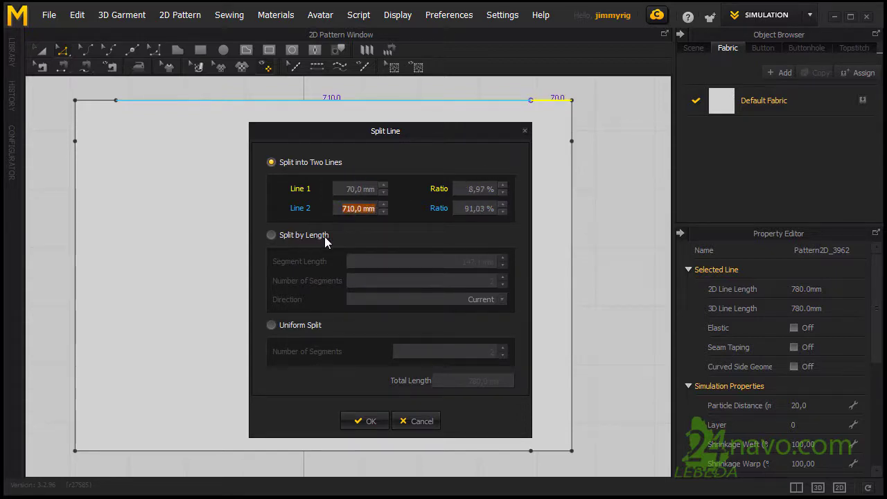
# Use Split by Length with 70 mm segment length and 2 segments, and apply
pyautogui.click(271, 235)
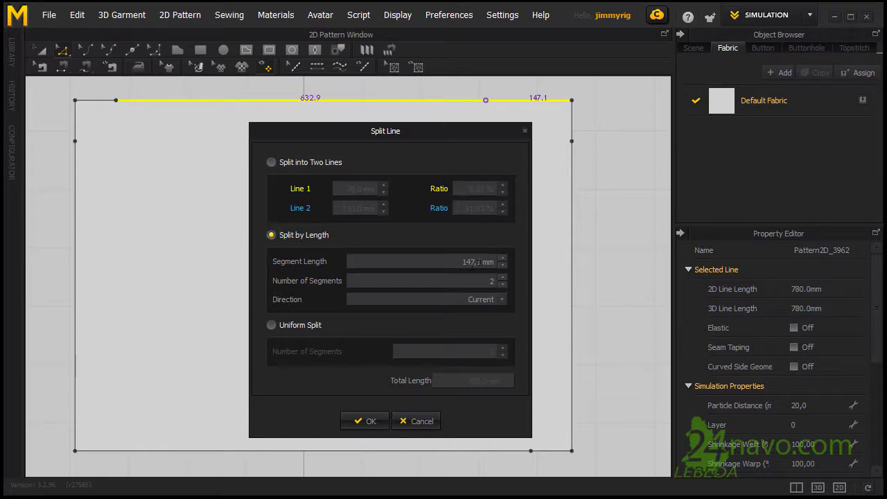
pyautogui.doubleClick(471, 264)
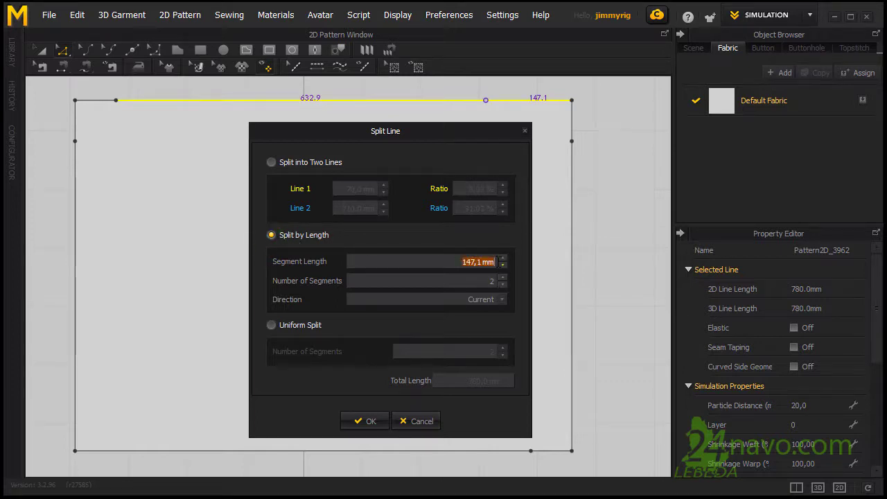
pyautogui.write('70')
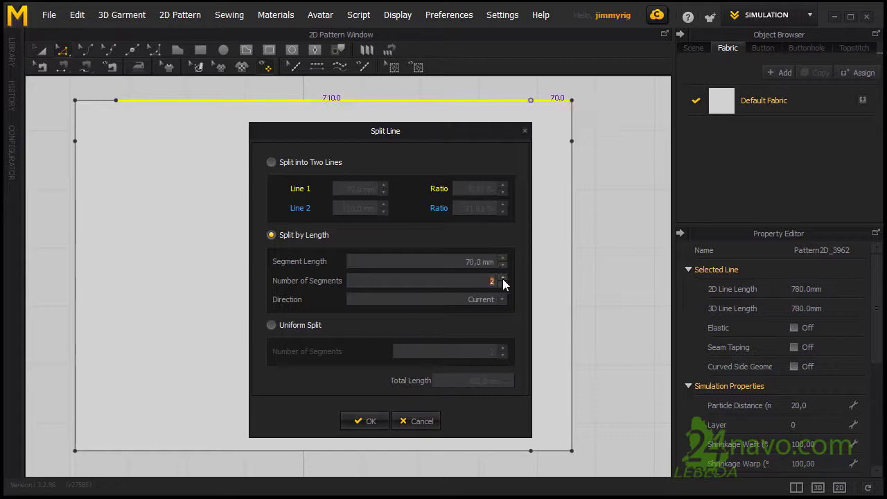
pyautogui.click(502, 277)
pyautogui.click(502, 278)
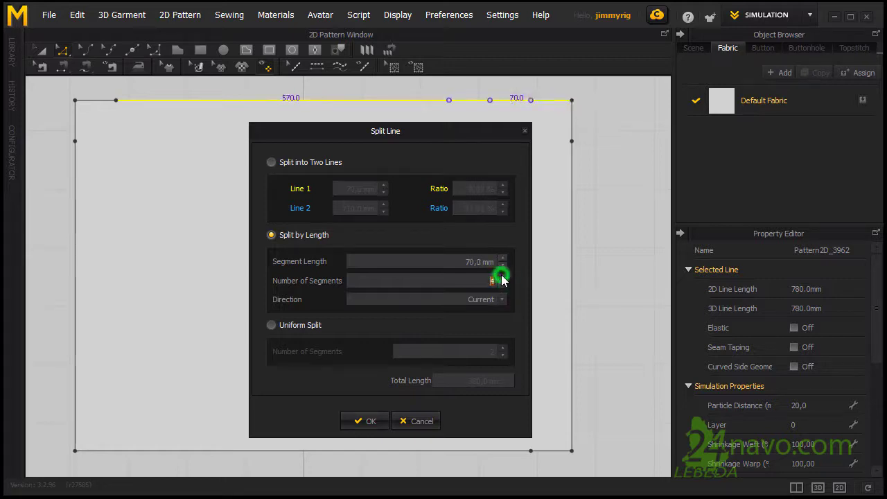
pyautogui.click(503, 284)
pyautogui.click(503, 284)
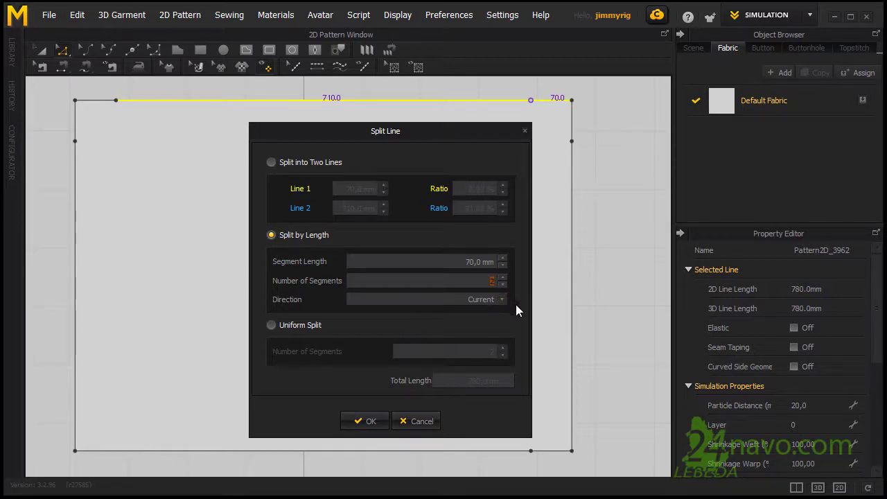
pyautogui.click(371, 422)
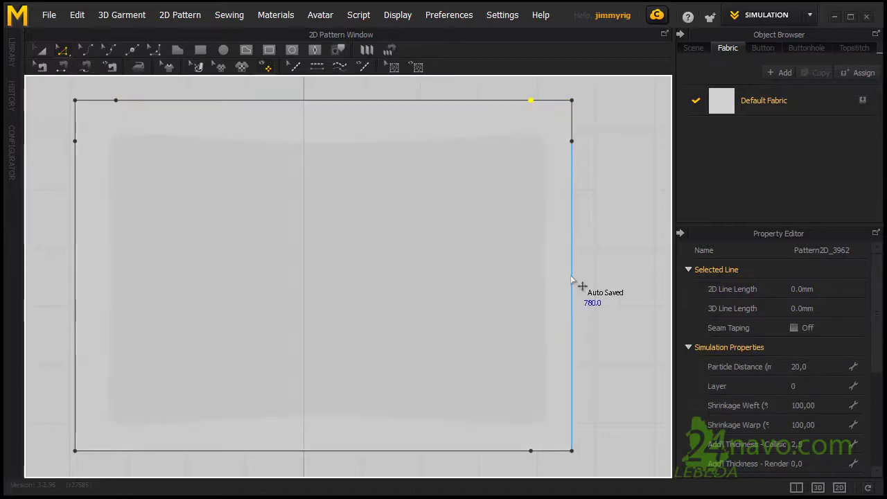
# Split the right edge by length with a 70 mm segment
pyautogui.click(569, 276)
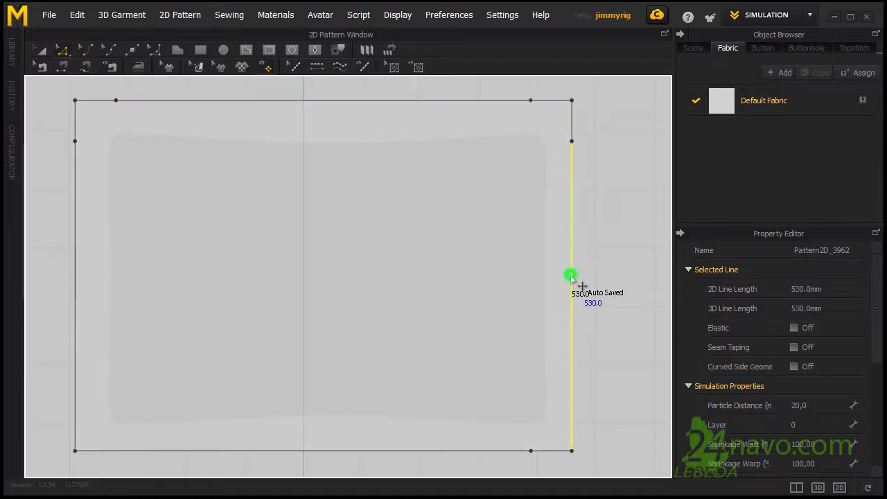
pyautogui.rightClick(569, 275)
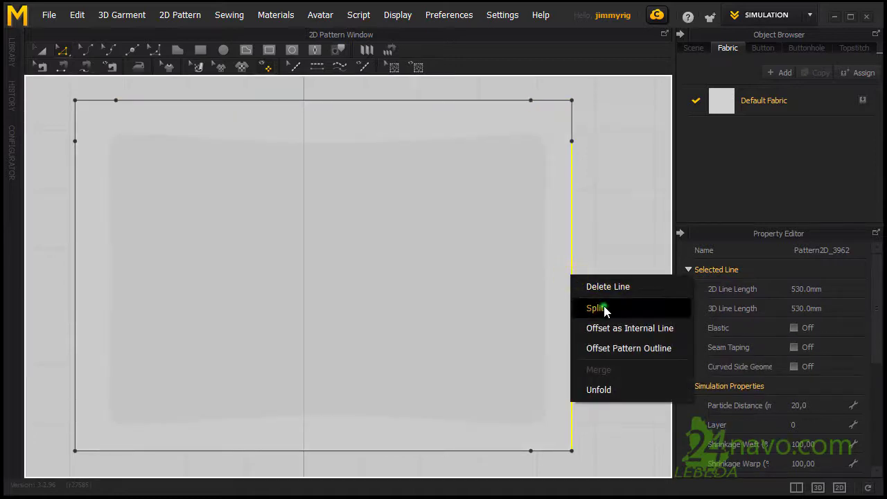
pyautogui.click(595, 308)
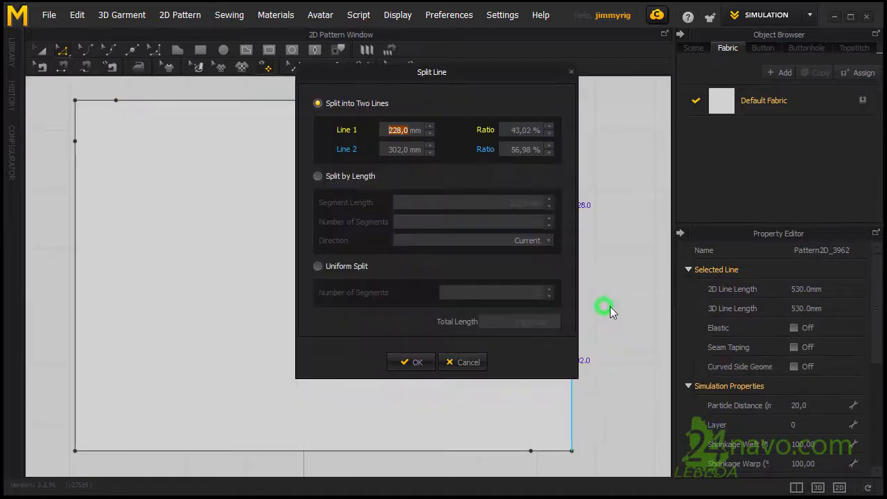
pyautogui.click(317, 176)
pyautogui.doubleClick(527, 203)
pyautogui.write('70')
pyautogui.click(415, 363)
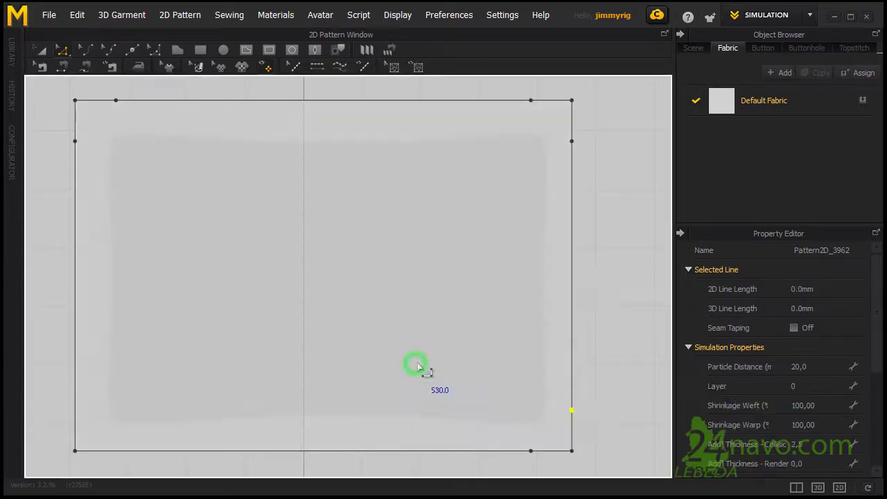
# Split the bottom edge by length with a 70 mm segment
pyautogui.click(386, 449)
pyautogui.rightClick(387, 449)
pyautogui.click(410, 475)
pyautogui.click(317, 176)
pyautogui.doubleClick(498, 202)
pyautogui.write('70mm')
pyautogui.click(414, 363)
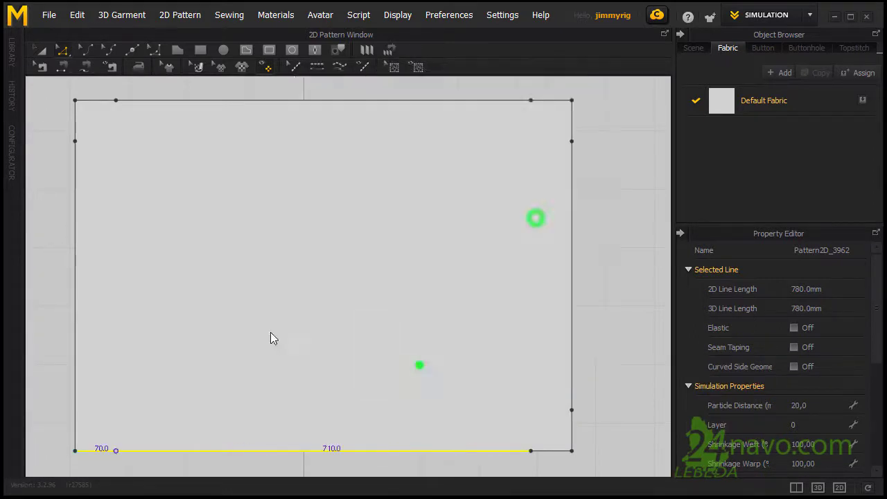
# Split the left edge by length at 70 mm, reversed so the piece sits at the bottom corner
pyautogui.click(74, 257)
pyautogui.rightClick(119, 292)
pyautogui.click(318, 176)
pyautogui.doubleClick(516, 202)
pyautogui.write('70')
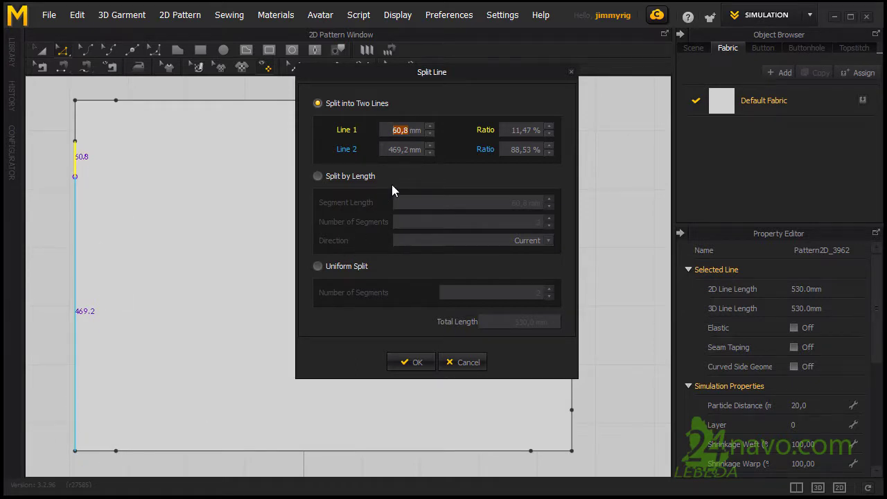
pyautogui.click(329, 177)
pyautogui.write('70')
pyautogui.press('Tab')
pyautogui.click(550, 238)
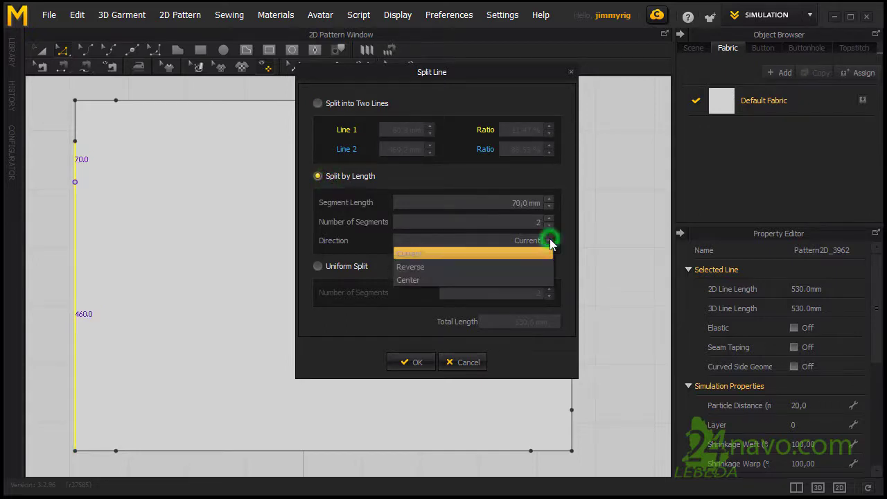
pyautogui.click(484, 265)
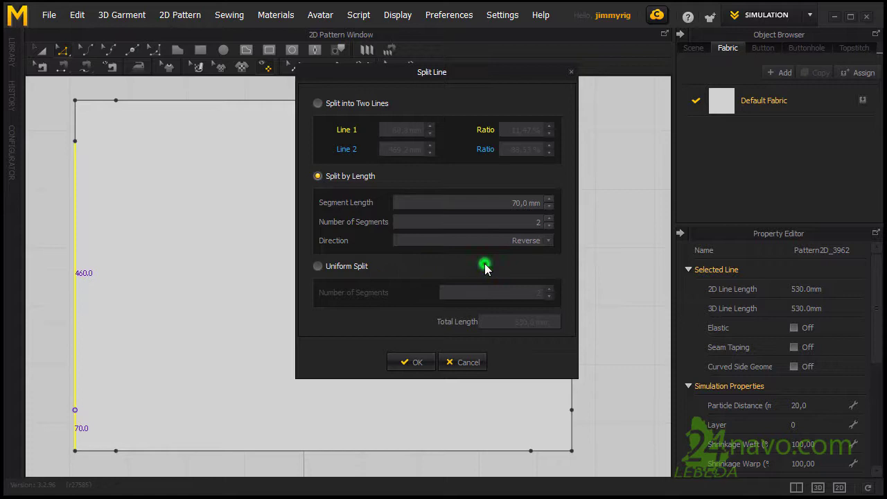
pyautogui.click(418, 362)
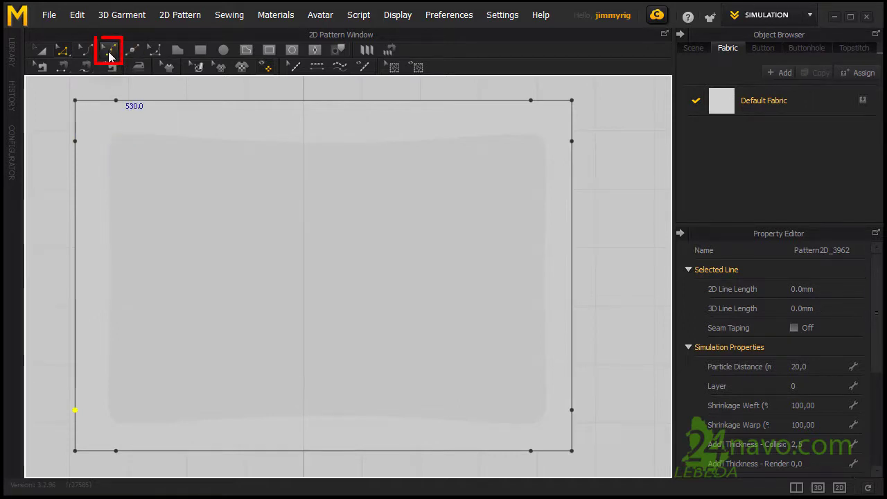
# With Edit Curve Point, pull all four pattern corners inward into 70 × 70 mm notches
pyautogui.click(108, 56)
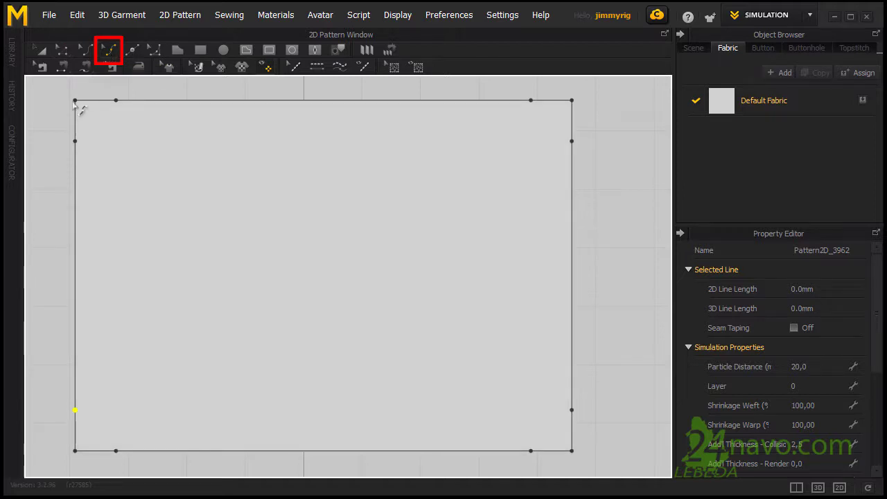
pyautogui.moveTo(74, 101); pyautogui.dragTo(118, 144)
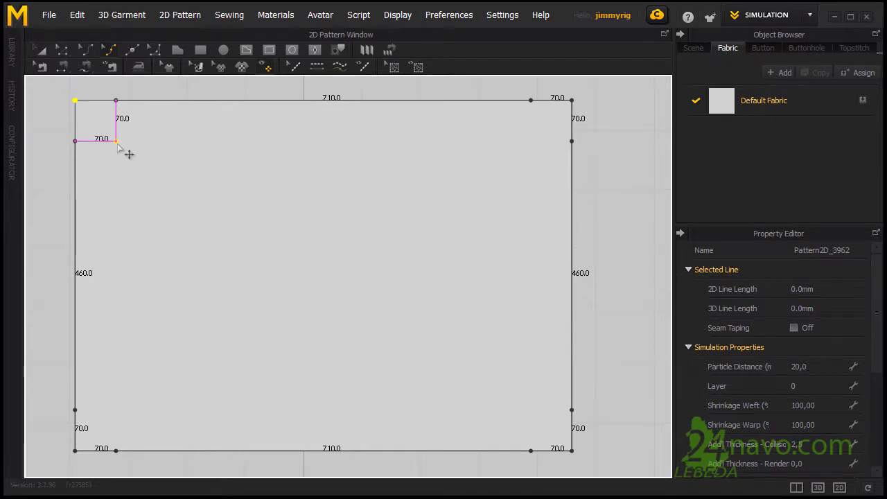
pyautogui.moveTo(572, 100); pyautogui.dragTo(532, 142)
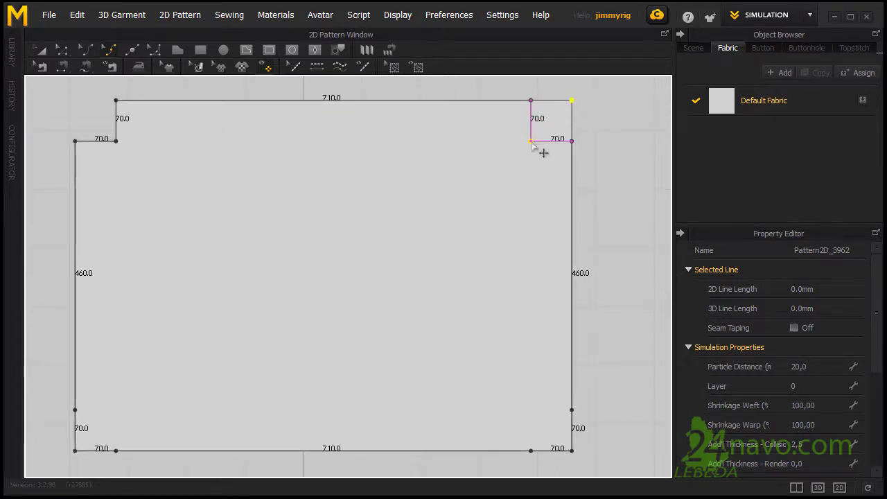
pyautogui.moveTo(572, 451); pyautogui.dragTo(533, 414)
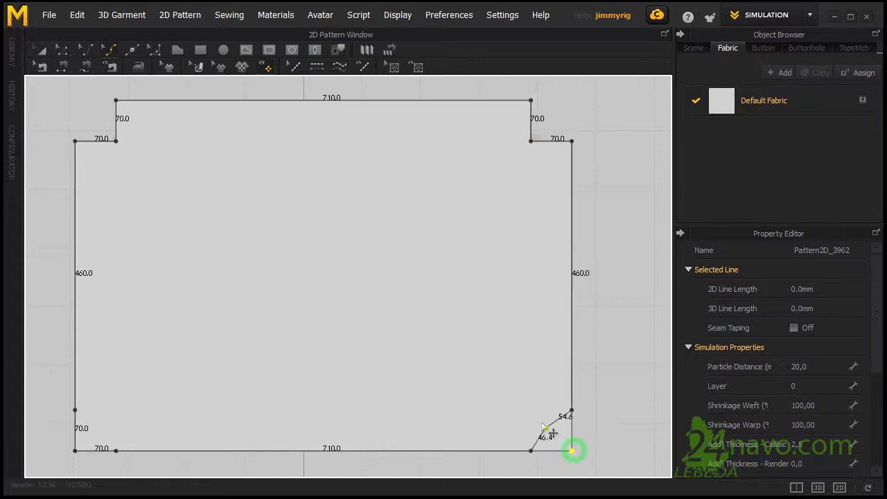
pyautogui.moveTo(74, 451); pyautogui.dragTo(122, 420)
# Select the whole notched pattern with the Transform Pattern tool
pyautogui.press('a')
pyautogui.click(224, 102)
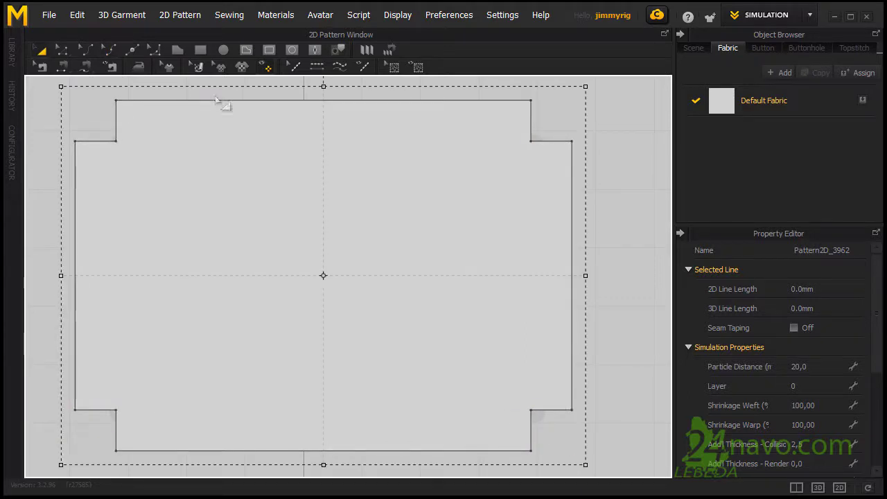
pyautogui.moveTo(240, 102); pyautogui.dragTo(243, 102)
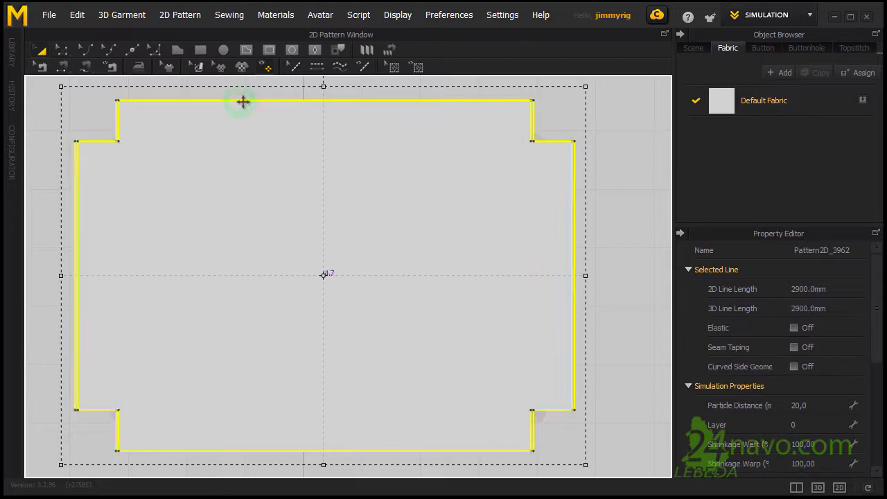
# In the 3D/2D layout, move the notched panel upright beside the pillow, parallel to one face
pyautogui.click(796, 487)
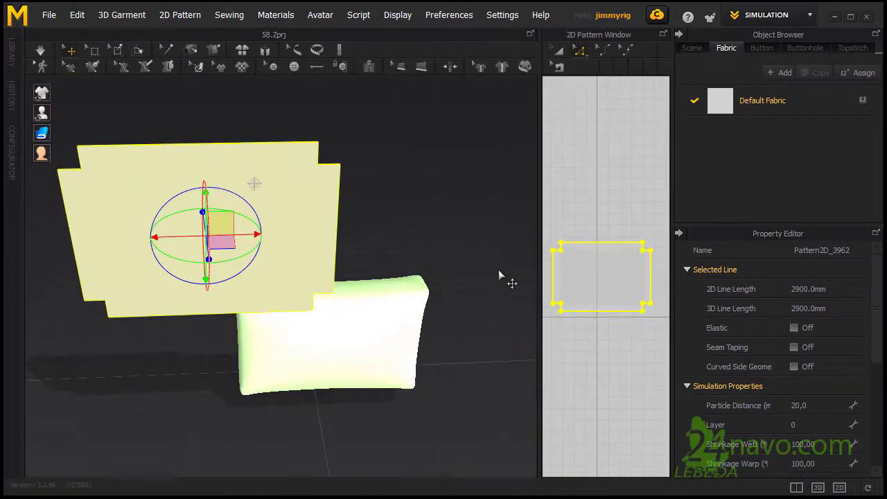
pyautogui.moveTo(447, 273)
pyautogui.mouseDown(button='middle')
pyautogui.moveTo(455, 226)
pyautogui.moveTo(450, 249)
pyautogui.mouseUp(button='middle')
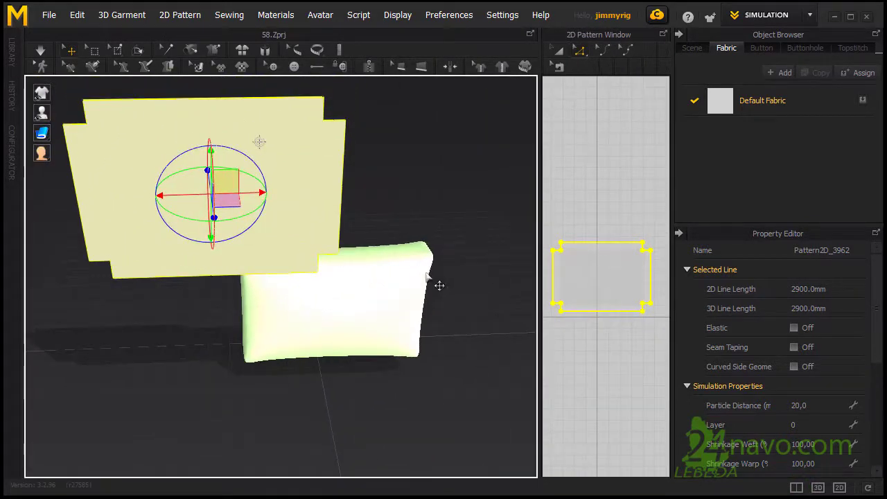
pyautogui.moveTo(333, 320); pyautogui.dragTo(407, 287, button='right')
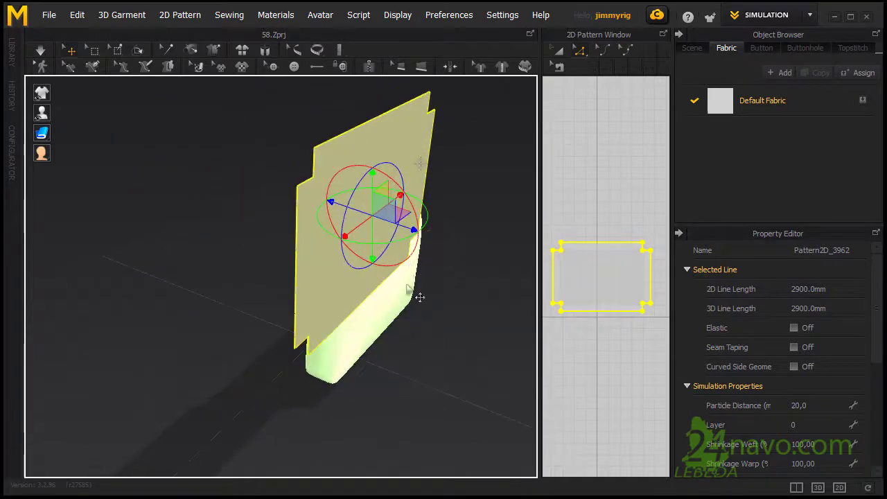
pyautogui.moveTo(388, 202); pyautogui.dragTo(391, 311)
pyautogui.moveTo(391, 312)
pyautogui.mouseDown(button='right')
pyautogui.moveTo(271, 342)
pyautogui.moveTo(450, 333)
pyautogui.moveTo(369, 224)
pyautogui.mouseUp(button='right')
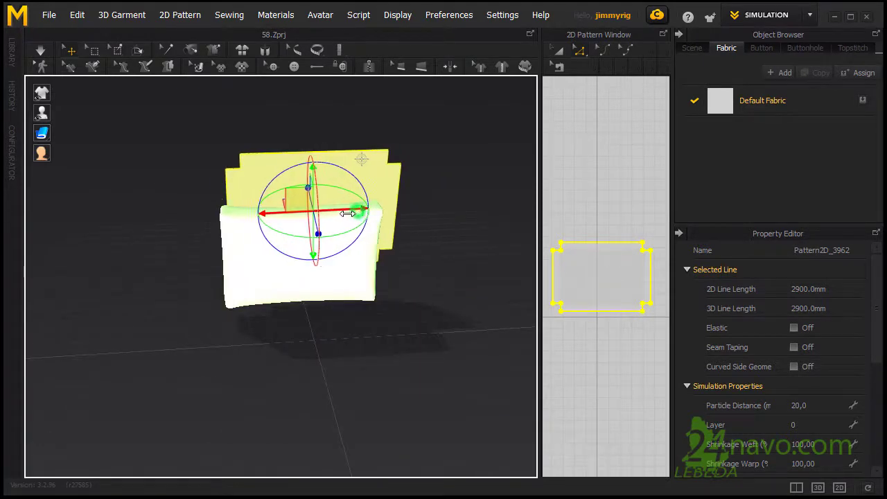
pyautogui.moveTo(358, 211); pyautogui.dragTo(337, 210)
pyautogui.moveTo(296, 181)
pyautogui.mouseDown(button='right')
pyautogui.moveTo(111, 271)
pyautogui.moveTo(86, 267)
pyautogui.moveTo(144, 279)
pyautogui.moveTo(109, 274)
pyautogui.mouseUp(button='right')
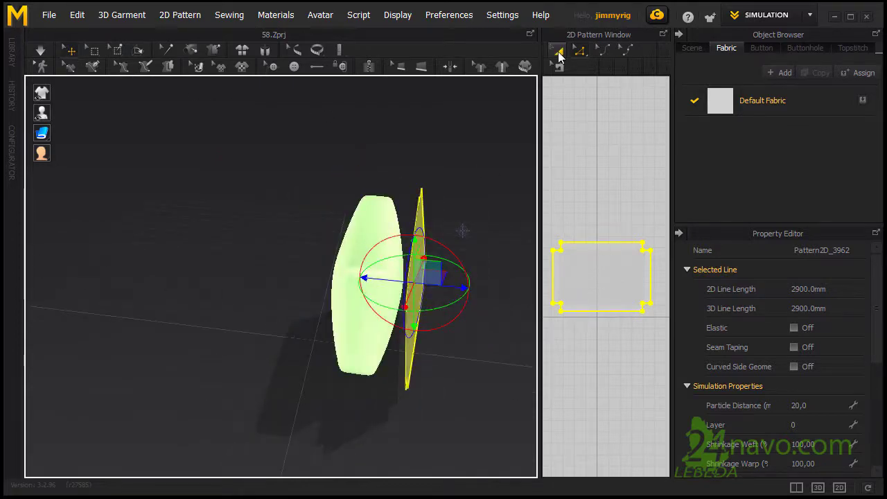
pyautogui.click(558, 51)
# Copy and paste the notched panel, placing the duplicate above the original in 2D
pyautogui.keyDown('ctrl'); pyautogui.moveTo(645, 241); pyautogui.dragTo(604, 194); pyautogui.keyUp('ctrl')
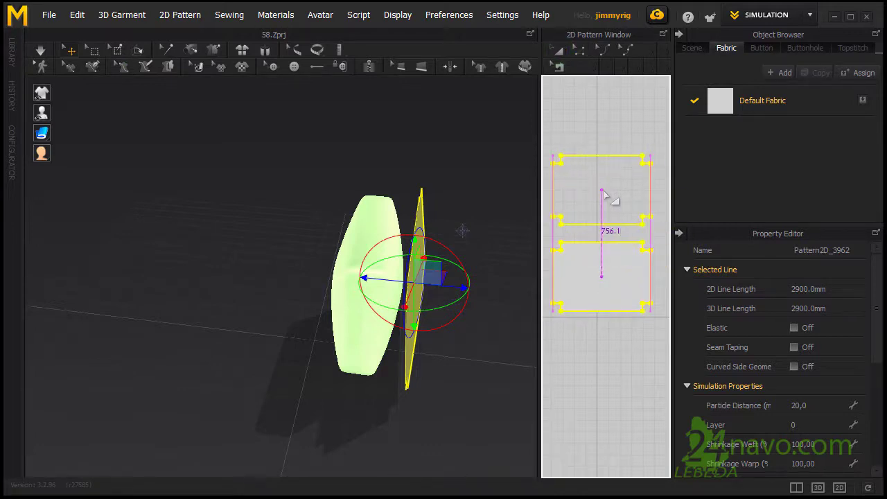
pyautogui.hotkey('ctrl', 'c')
pyautogui.hotkey('ctrl', 'v')
pyautogui.click(604, 194)
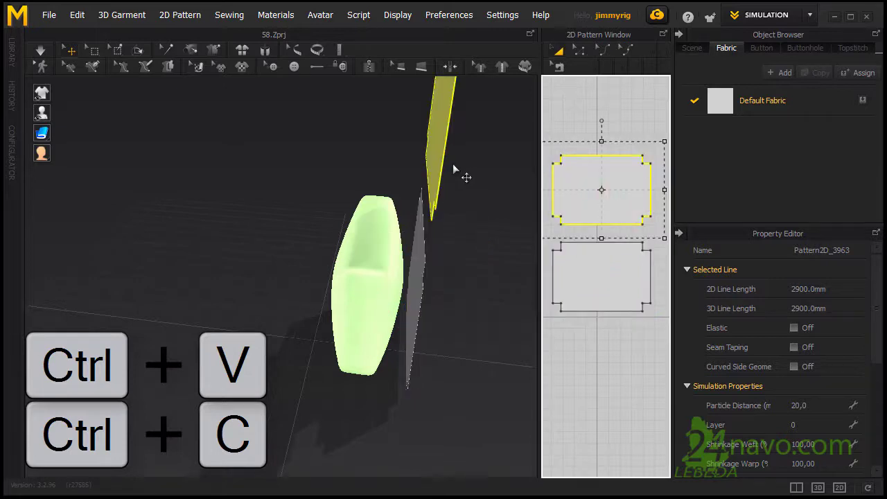
# Turn and move the new panel in 3D onto the pillow's opposite face
pyautogui.moveTo(459, 159); pyautogui.dragTo(392, 259, button='right')
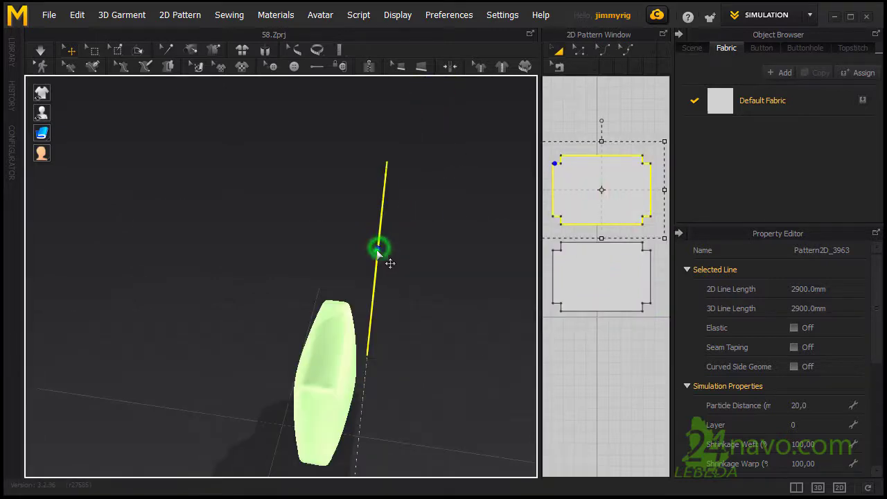
pyautogui.click(377, 251)
pyautogui.moveTo(414, 253)
pyautogui.mouseDown()
pyautogui.moveTo(305, 267)
pyautogui.moveTo(276, 206)
pyautogui.mouseUp()
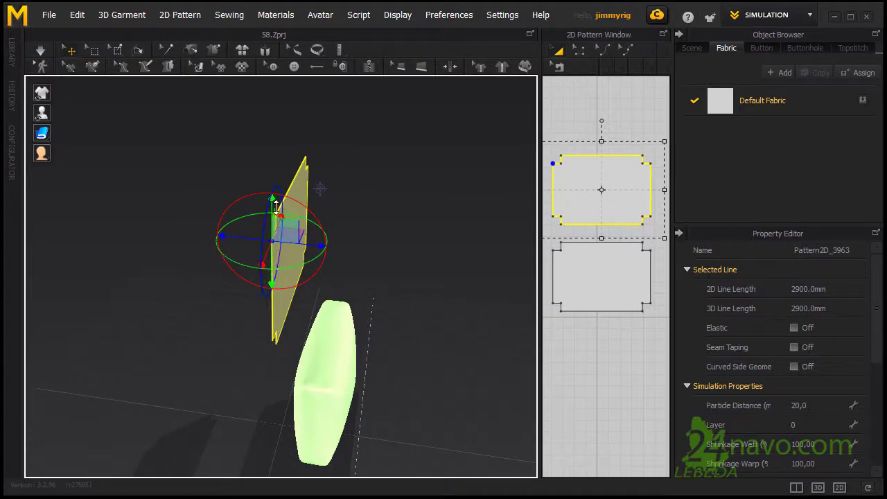
pyautogui.moveTo(276, 205); pyautogui.dragTo(290, 374)
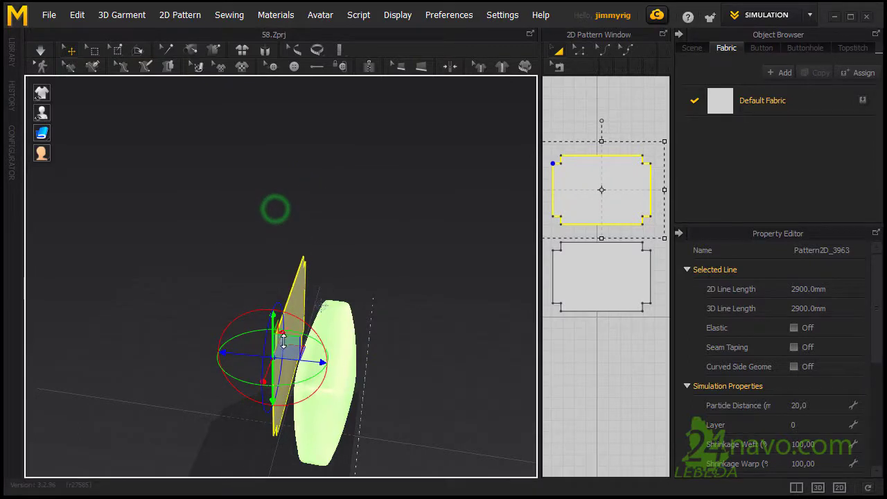
pyautogui.moveTo(291, 378)
pyautogui.mouseDown(button='right')
pyautogui.moveTo(315, 232)
pyautogui.moveTo(359, 310)
pyautogui.mouseUp(button='right')
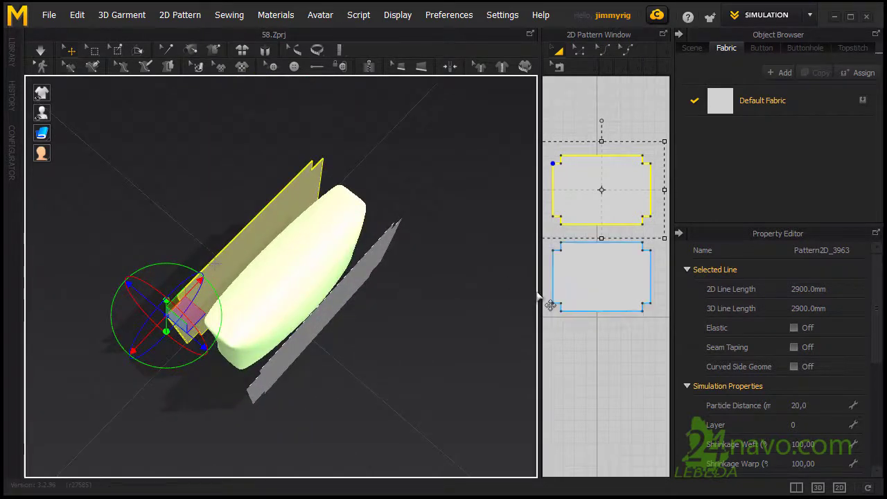
pyautogui.moveTo(539, 298); pyautogui.dragTo(327, 298)
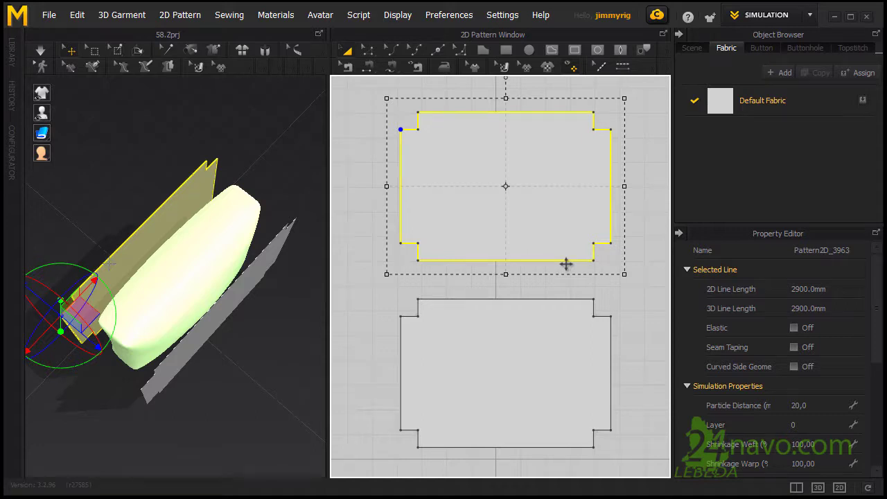
pyautogui.click(369, 65)
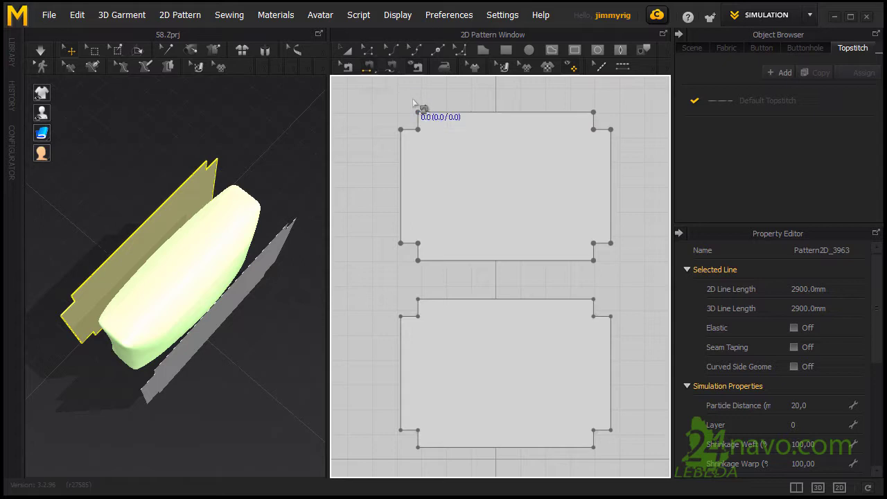
pyautogui.click(430, 112)
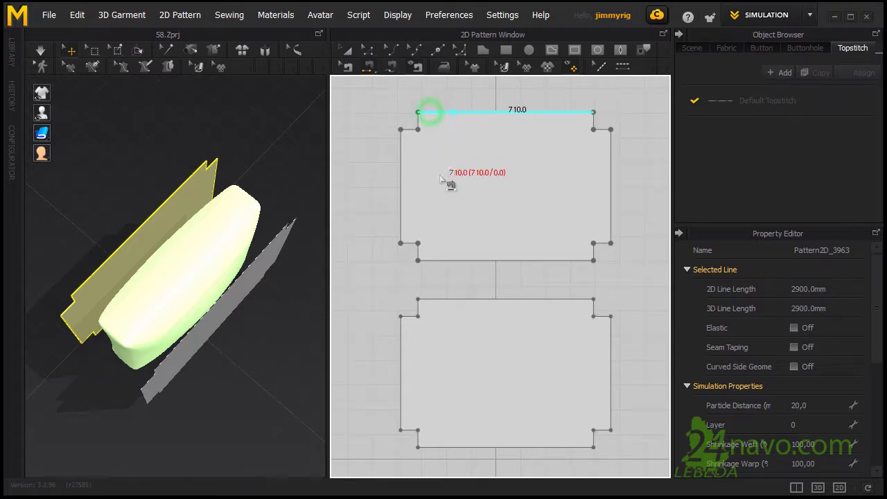
pyautogui.click(436, 299)
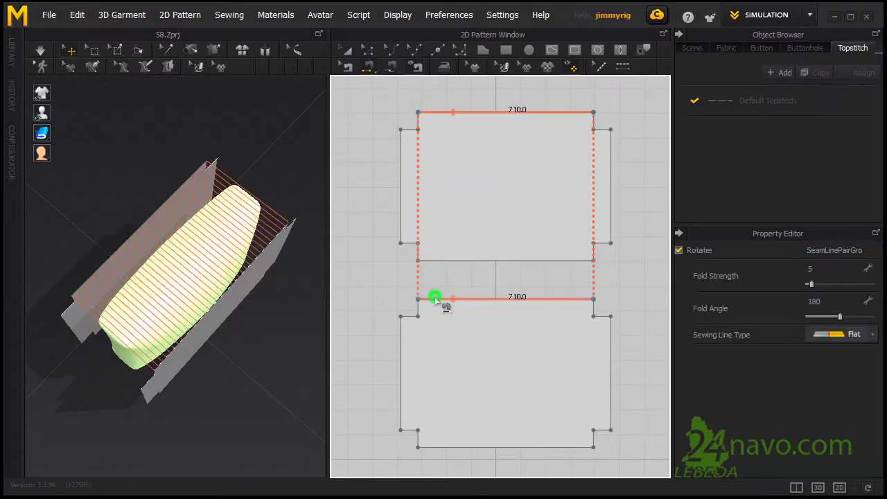
pyautogui.moveTo(246, 326); pyautogui.dragTo(252, 280, button='right')
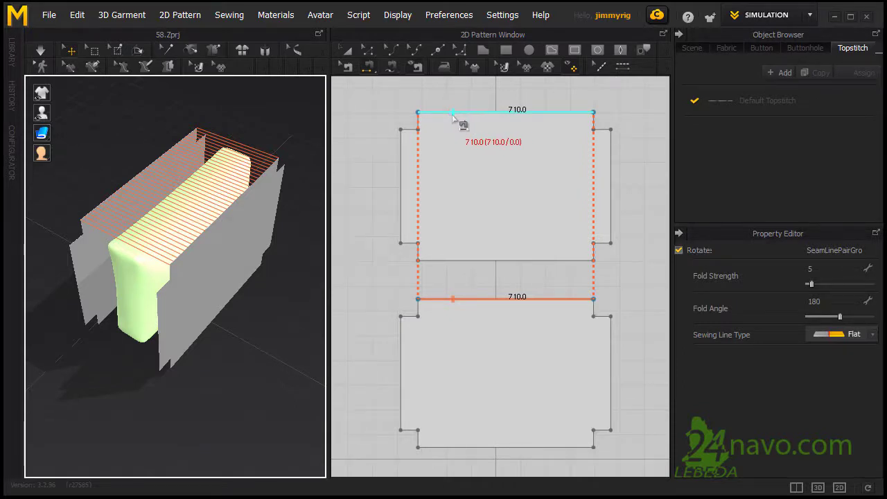
pyautogui.click(452, 113)
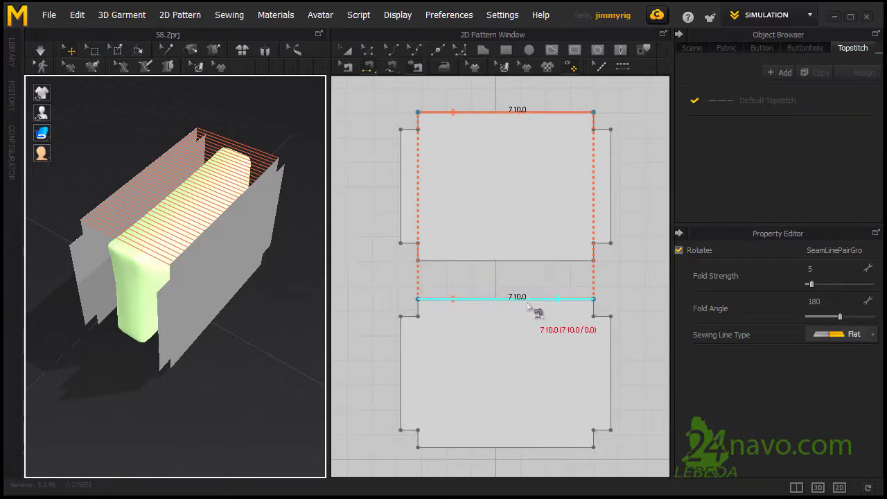
pyautogui.click(494, 299)
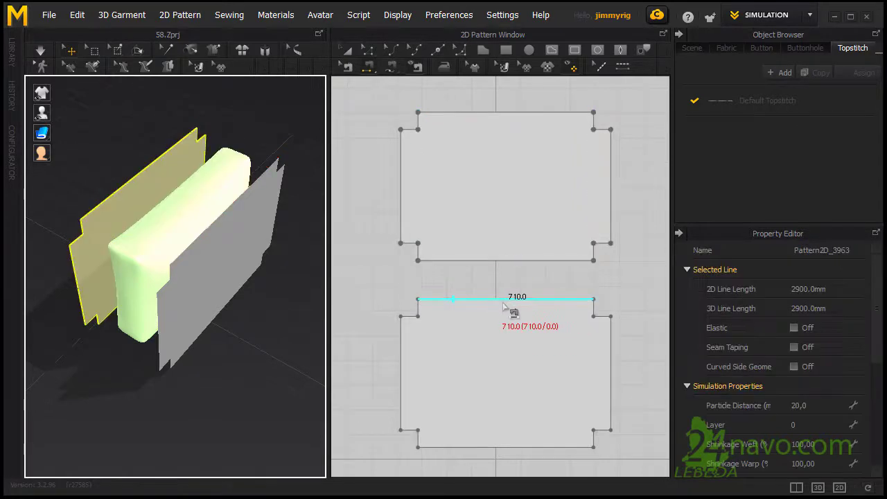
pyautogui.click(442, 112)
pyautogui.click(643, 245)
pyautogui.click(453, 112)
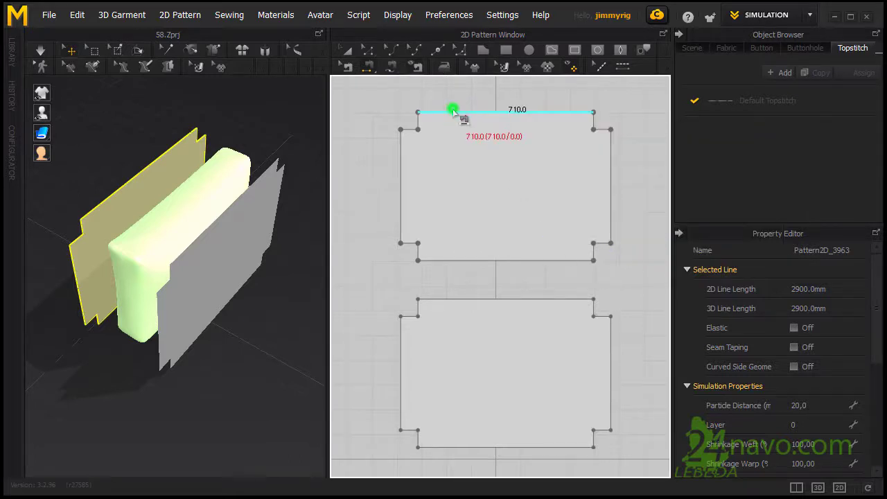
pyautogui.click(571, 299)
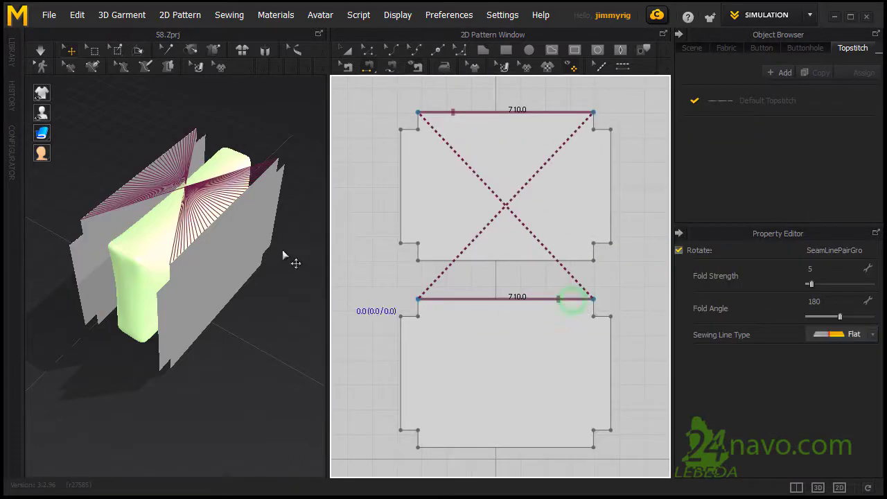
pyautogui.moveTo(222, 229); pyautogui.dragTo(217, 259, button='right')
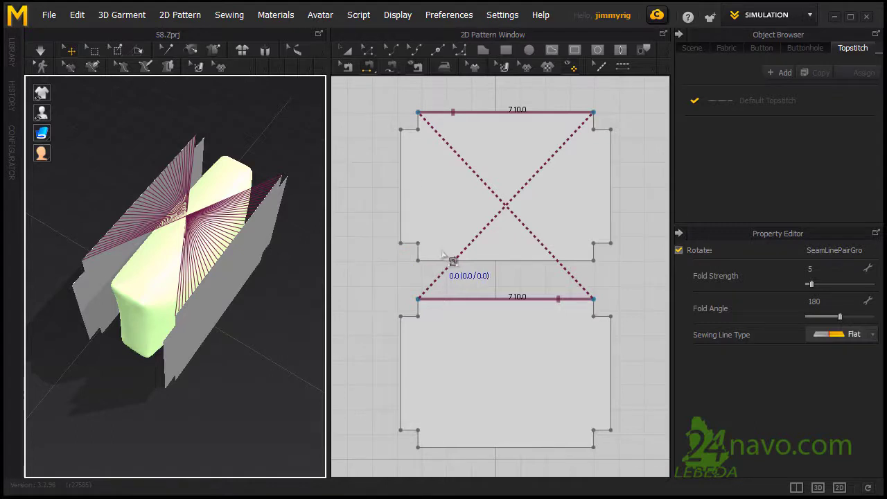
pyautogui.click(558, 260)
pyautogui.press('Delete')
# Segment-sew the panels' matching 710.0 top and bottom edges and both 460.0 side edges
pyautogui.click(435, 112)
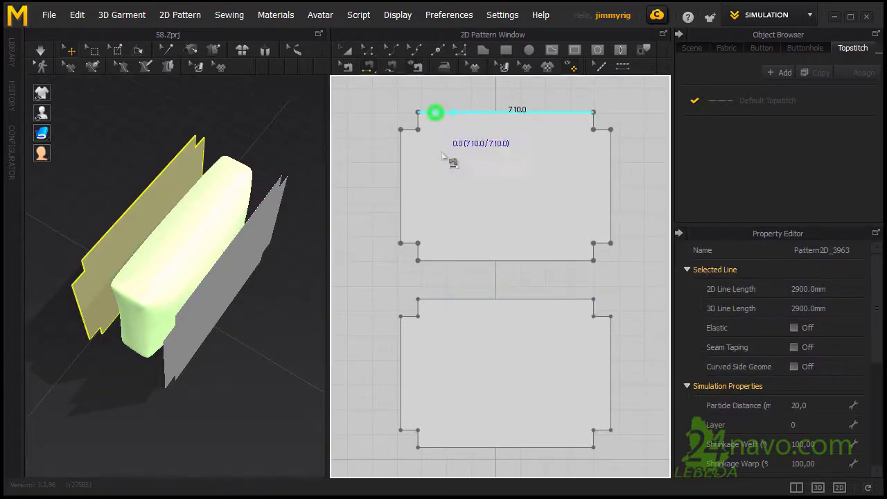
pyautogui.click(438, 299)
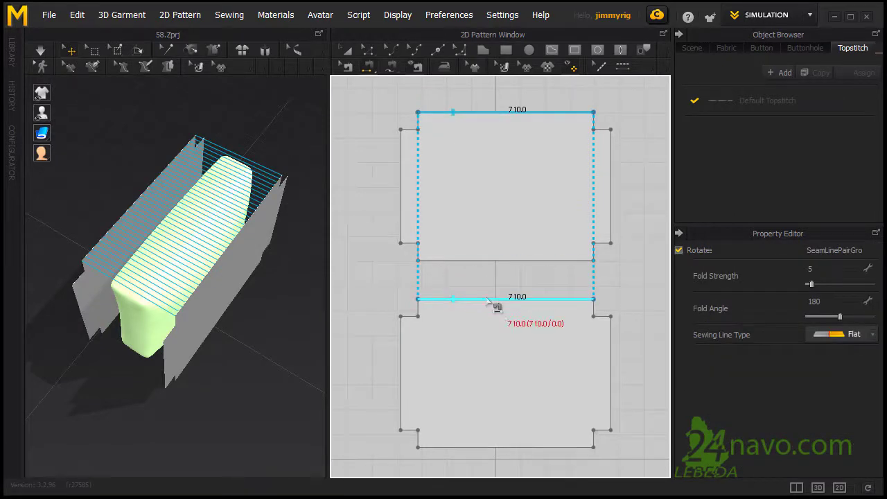
pyautogui.click(449, 261)
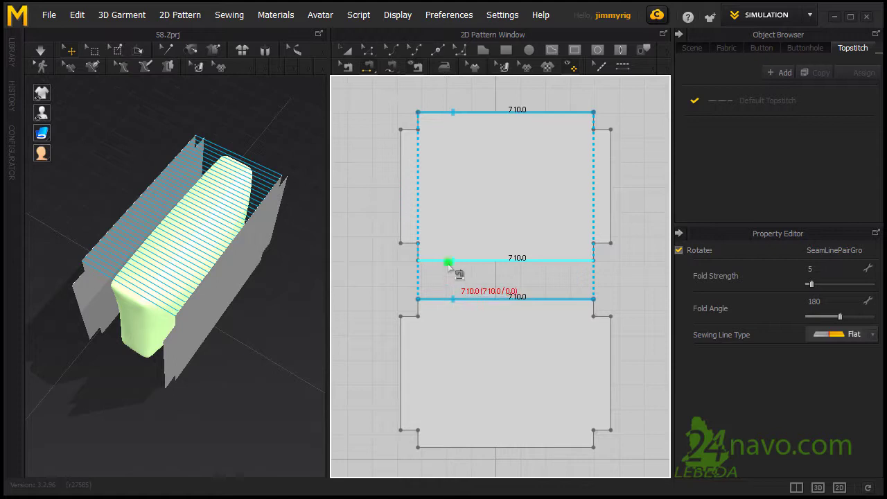
pyautogui.click(436, 446)
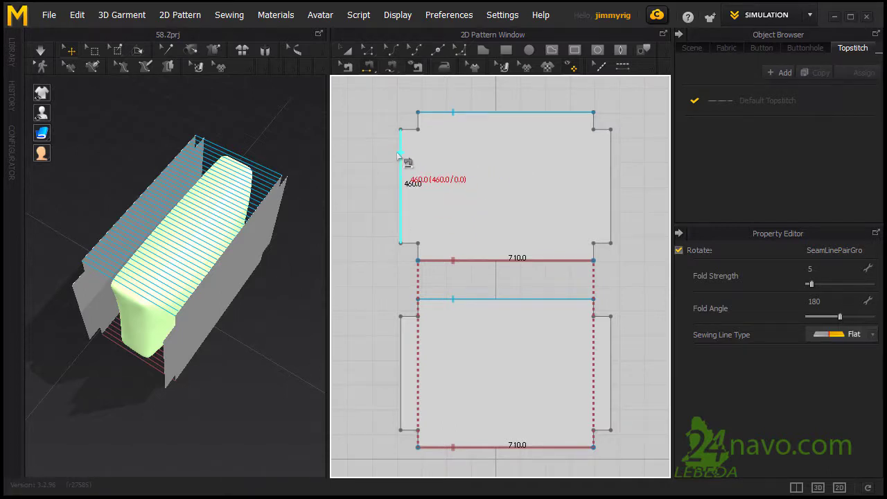
pyautogui.click(398, 153)
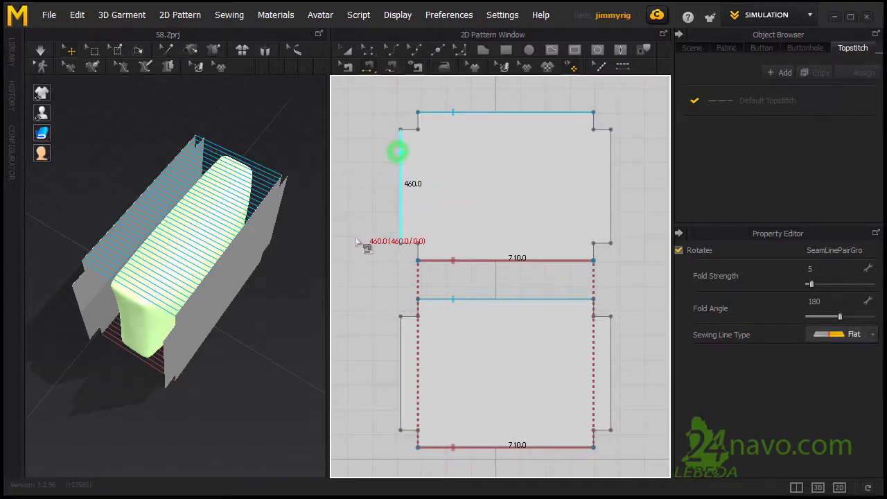
pyautogui.click(399, 331)
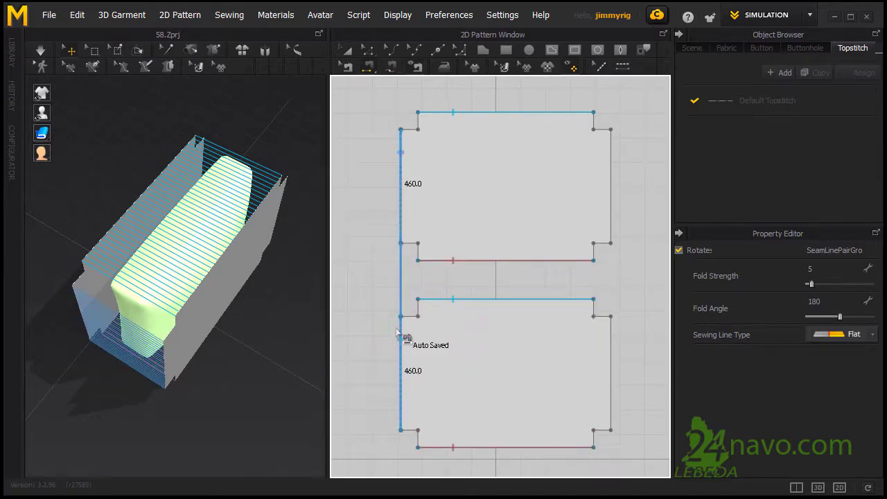
pyautogui.click(609, 149)
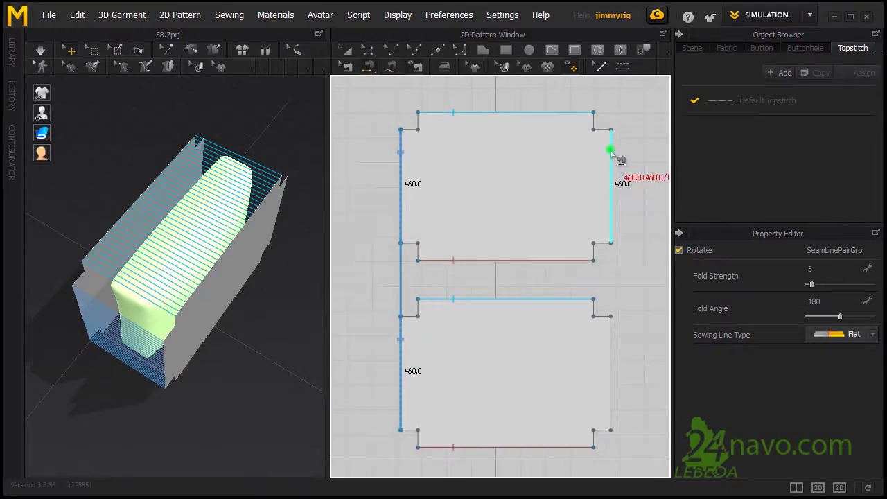
pyautogui.click(610, 336)
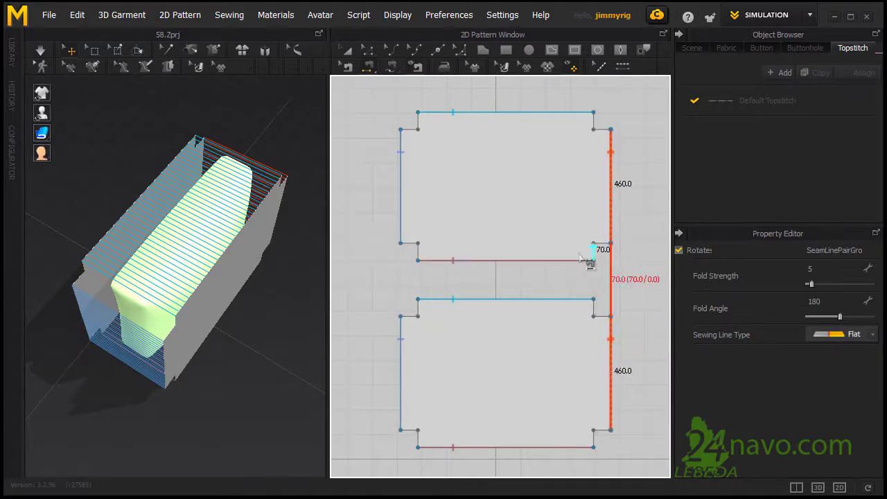
# Sew the 70.0 sides of the upper-left, upper-right and lower-right corner notches together
pyautogui.click(415, 113)
pyautogui.click(402, 128)
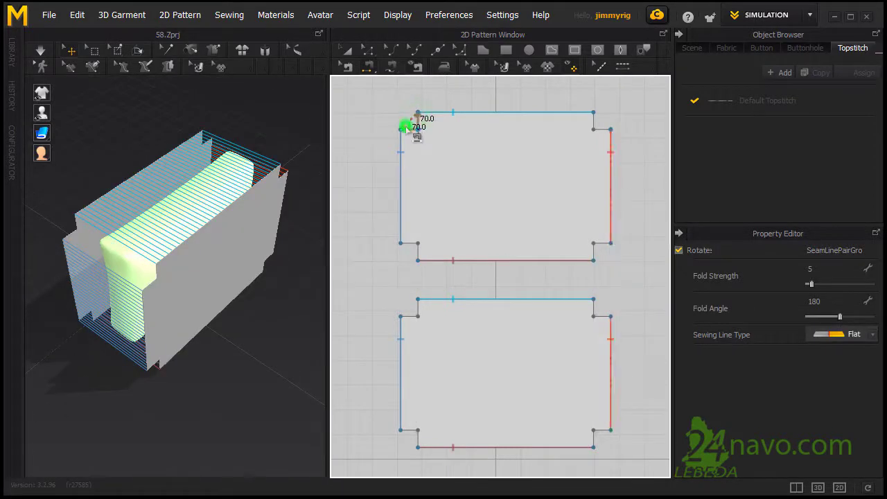
pyautogui.click(593, 113)
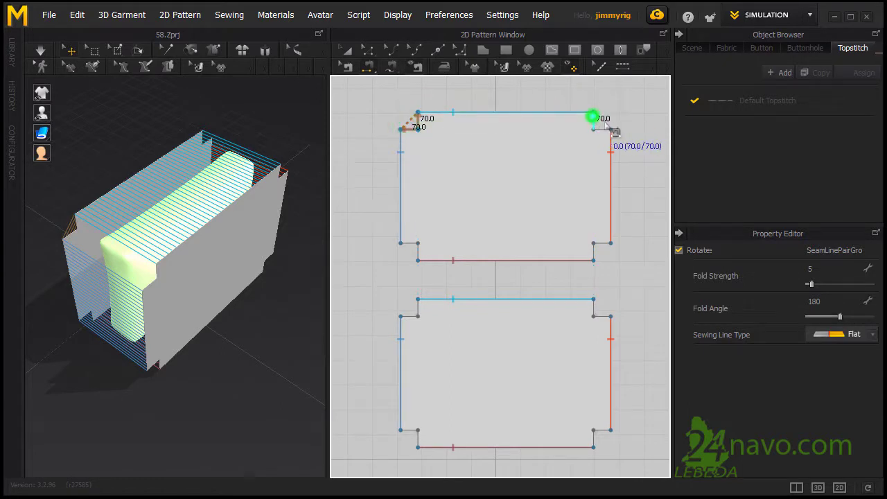
pyautogui.click(608, 128)
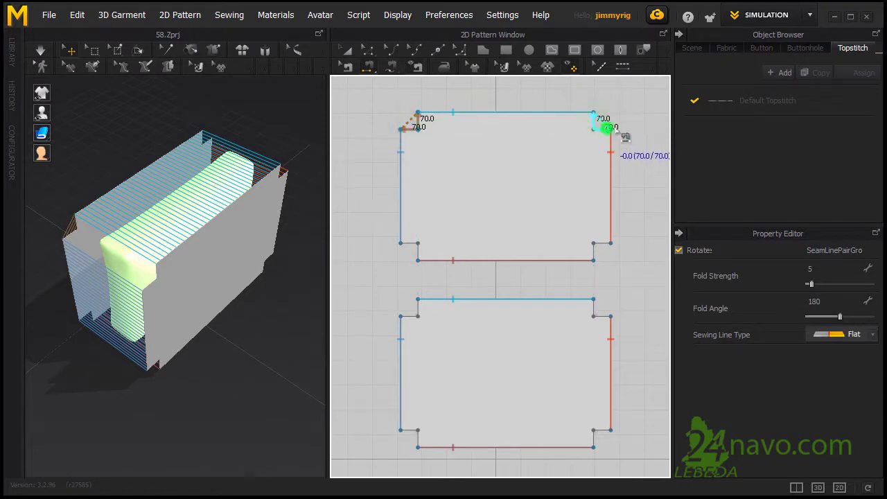
pyautogui.click(605, 244)
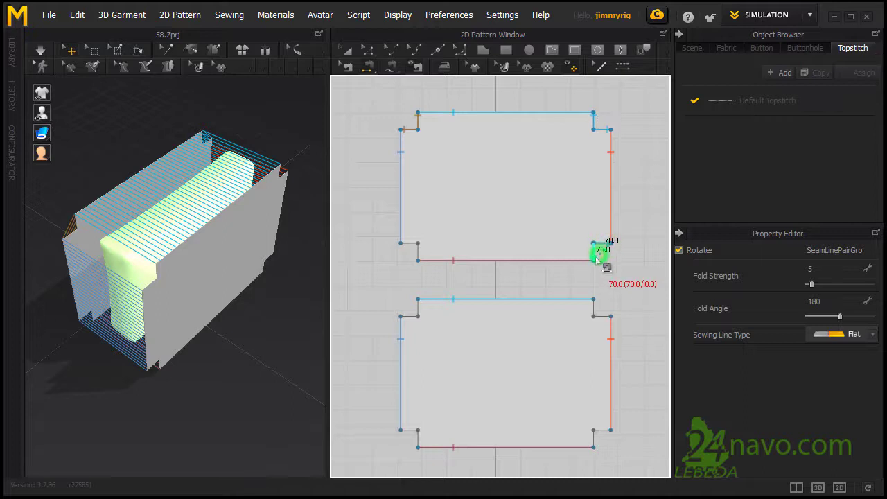
# Close the lower-left notch after cancelling a mistaken seam, then sew the lower panel's notch
pyautogui.click(417, 256)
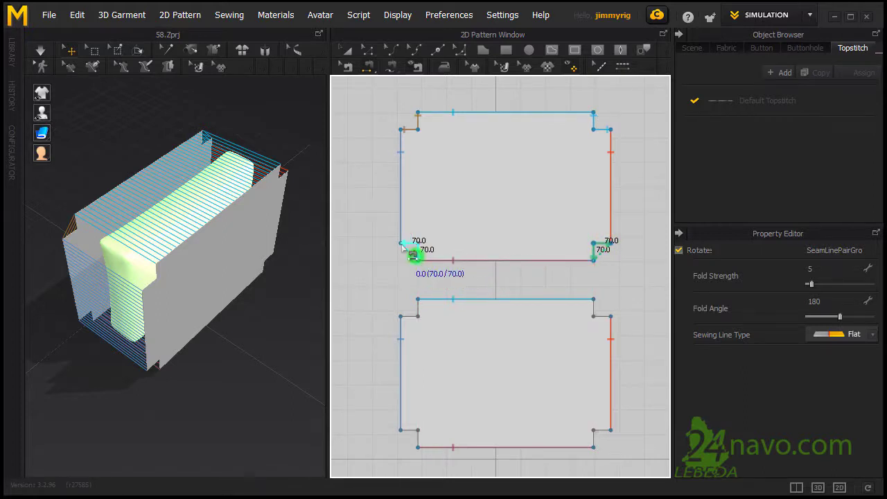
pyautogui.click(402, 239)
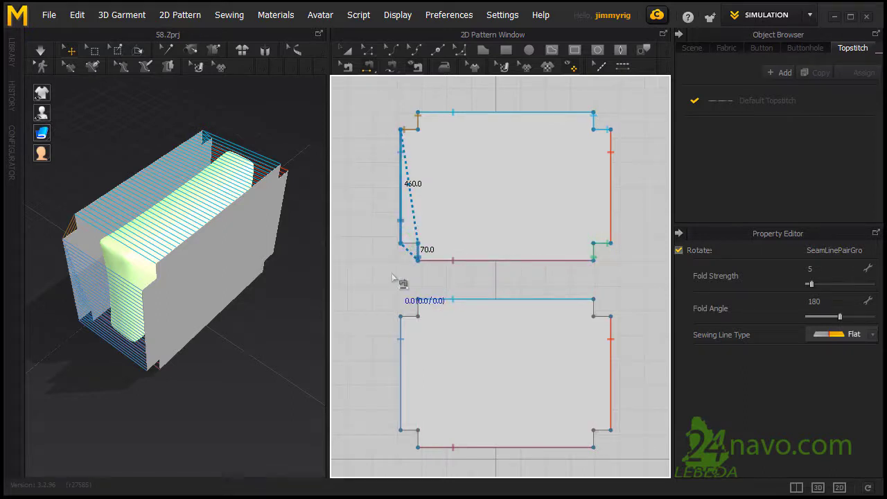
pyautogui.press('Escape')
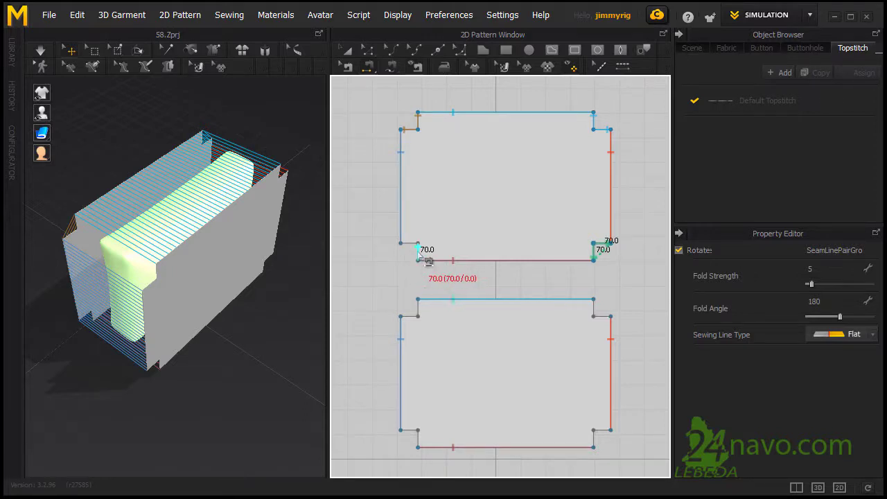
pyautogui.click(414, 245)
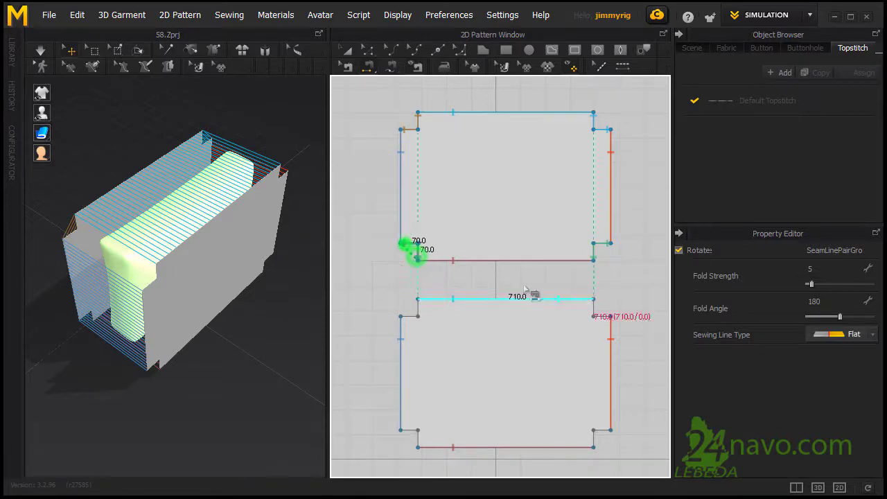
pyautogui.click(601, 309)
pyautogui.click(593, 438)
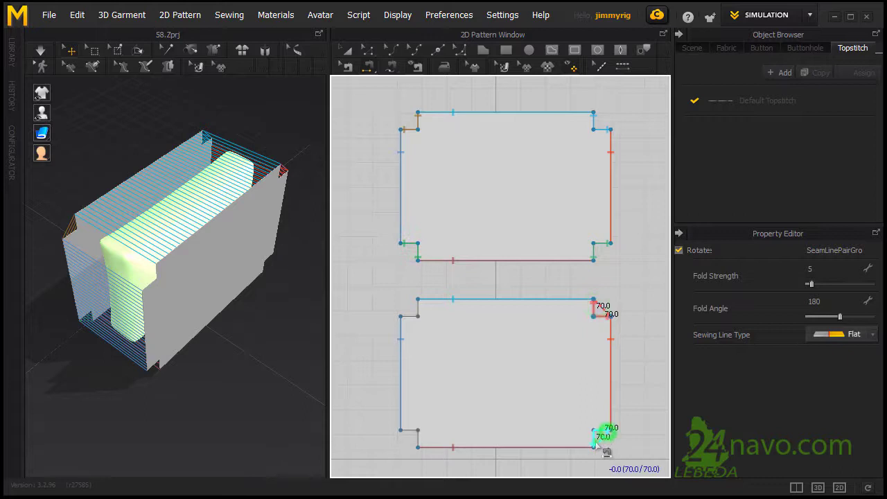
pyautogui.click(416, 437)
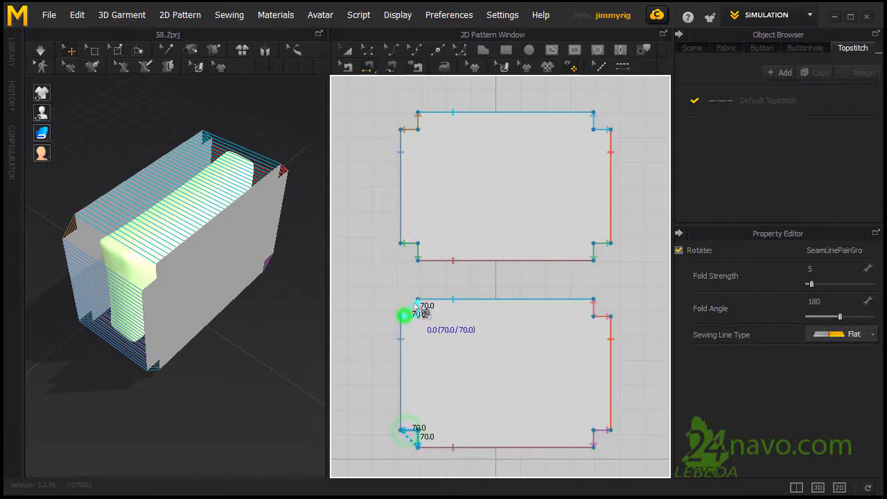
pyautogui.moveTo(327, 309); pyautogui.dragTo(503, 304)
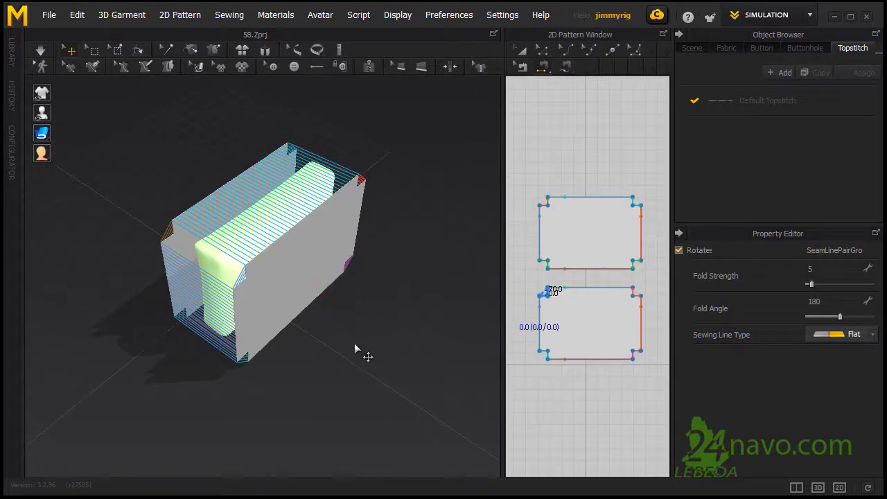
# Flip the normal of the grey front side panel from its 3D context menu
pyautogui.moveTo(335, 320)
pyautogui.mouseDown(button='right')
pyautogui.moveTo(381, 294)
pyautogui.moveTo(277, 293)
pyautogui.moveTo(224, 309)
pyautogui.moveTo(159, 311)
pyautogui.moveTo(232, 298)
pyautogui.moveTo(239, 313)
pyautogui.moveTo(182, 323)
pyautogui.moveTo(339, 316)
pyautogui.moveTo(275, 340)
pyautogui.moveTo(289, 312)
pyautogui.moveTo(316, 332)
pyautogui.mouseUp(button='right')
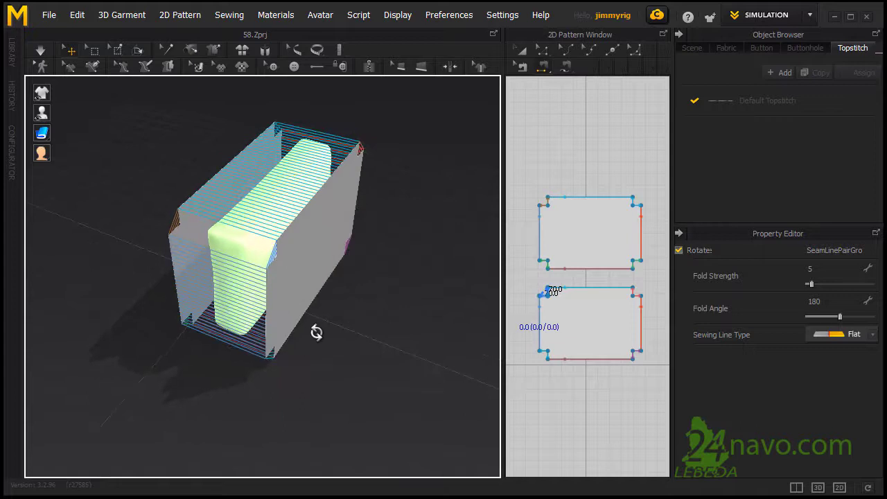
pyautogui.click(299, 305)
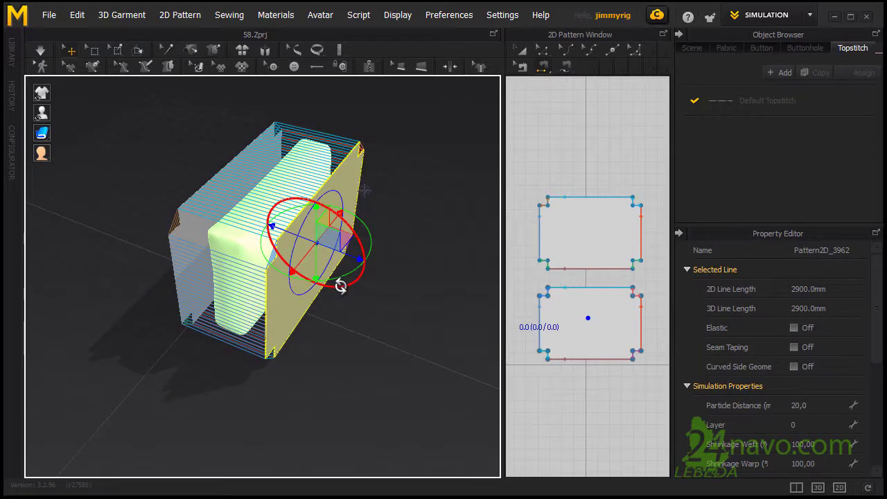
pyautogui.rightClick(318, 251)
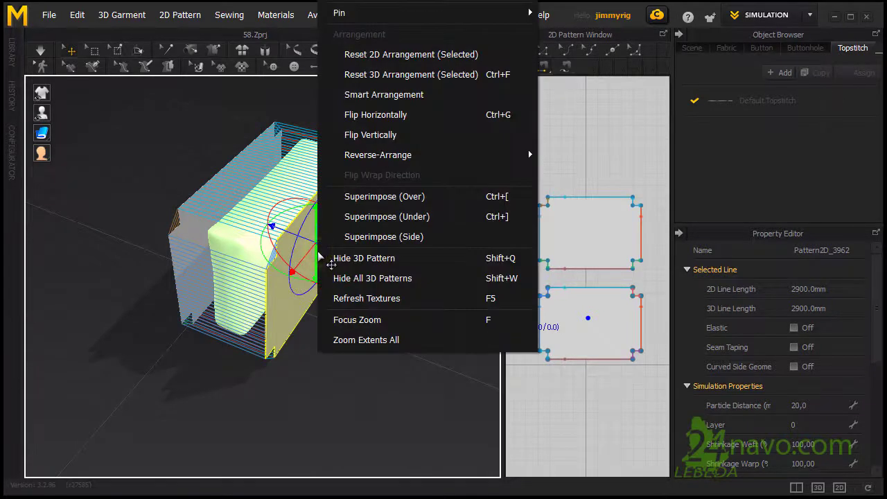
pyautogui.moveTo(320, 258); pyautogui.dragTo(234, 430, button='right')
pyautogui.rightClick(234, 430)
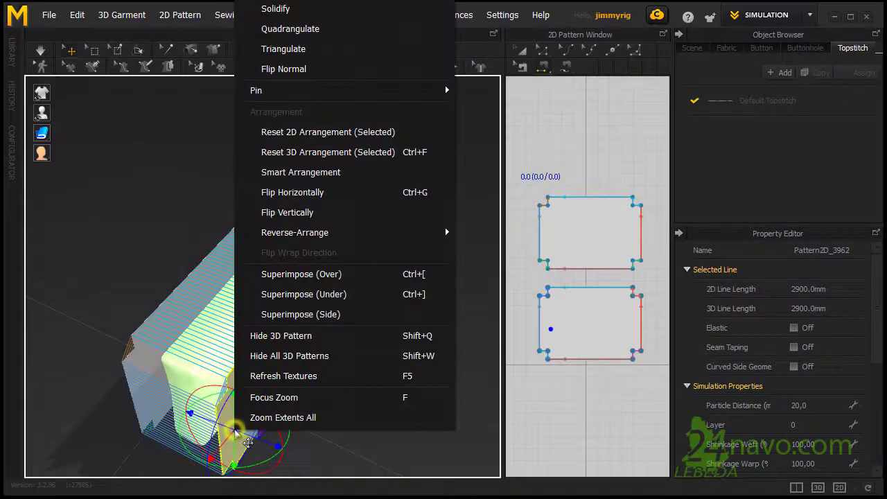
pyautogui.click(283, 69)
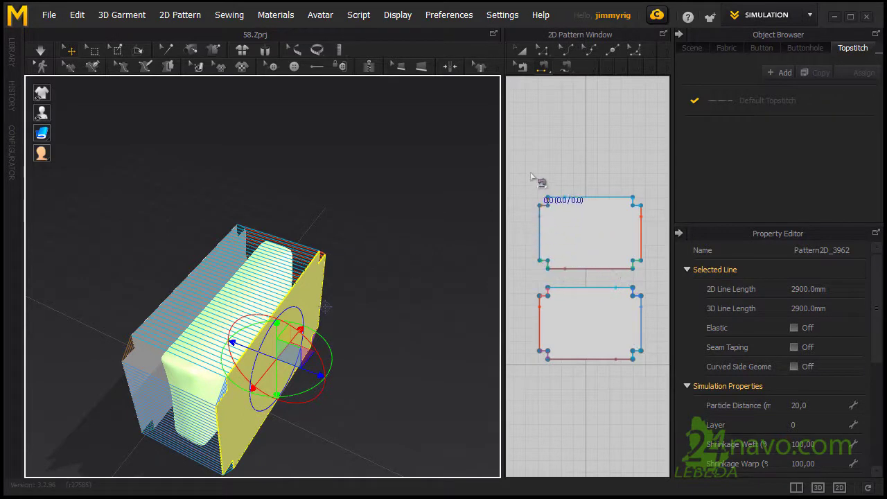
# Select both notched panels and set their Simulation Pressure to 1
pyautogui.click(521, 51)
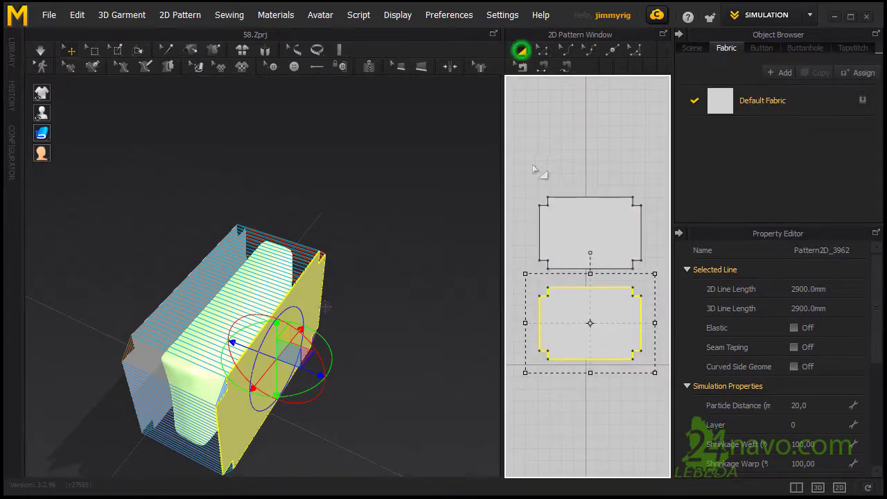
pyautogui.moveTo(521, 168); pyautogui.dragTo(654, 368)
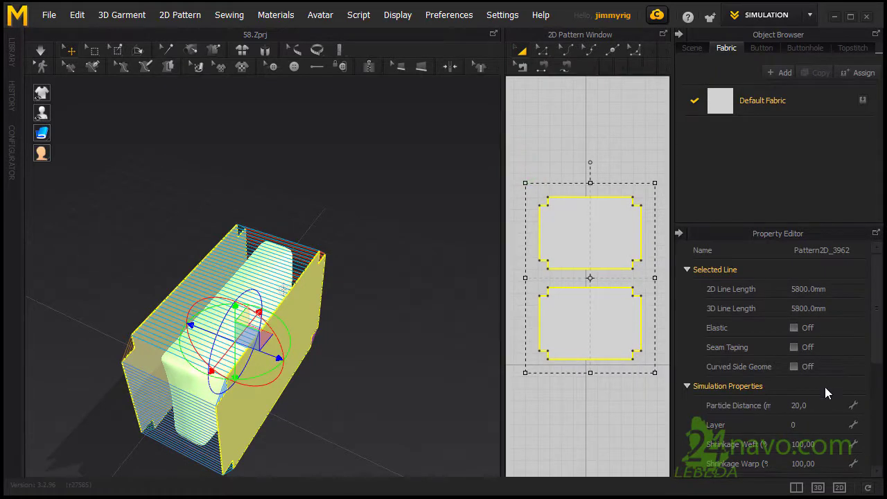
pyautogui.scroll(-3, 813, 361)
pyautogui.click(800, 396)
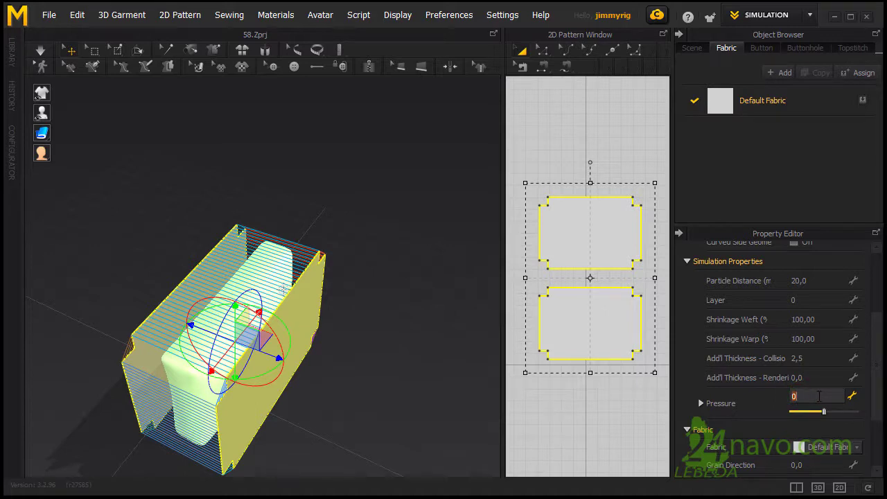
pyautogui.write('1')
pyautogui.press('Return')
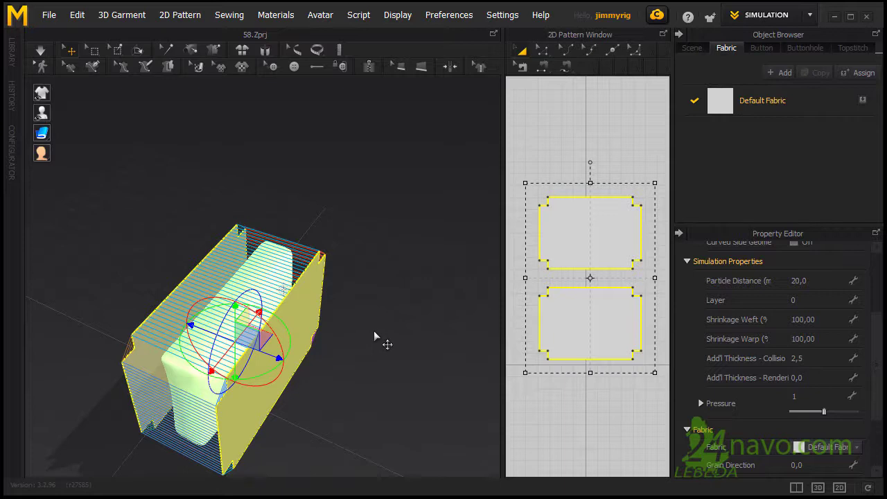
# Set global Gravity to 0 in Preferences, then simulate so the box inflates into a cushion
pyautogui.click(454, 16)
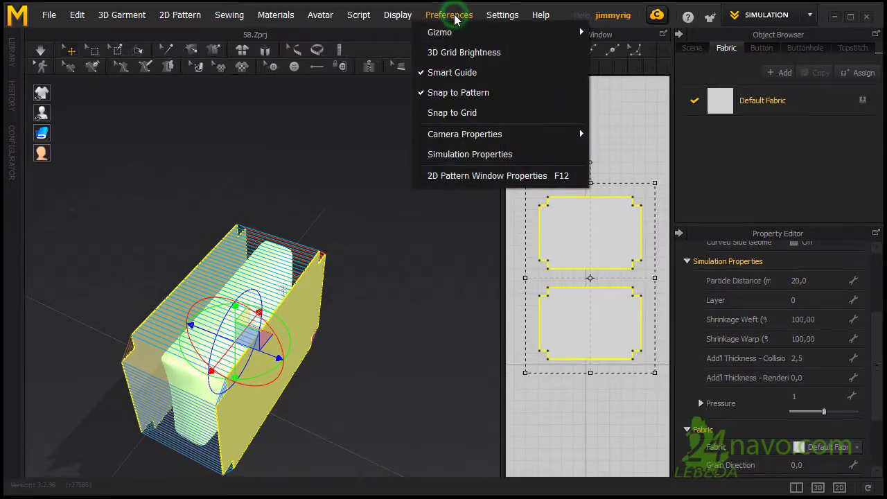
pyautogui.click(510, 155)
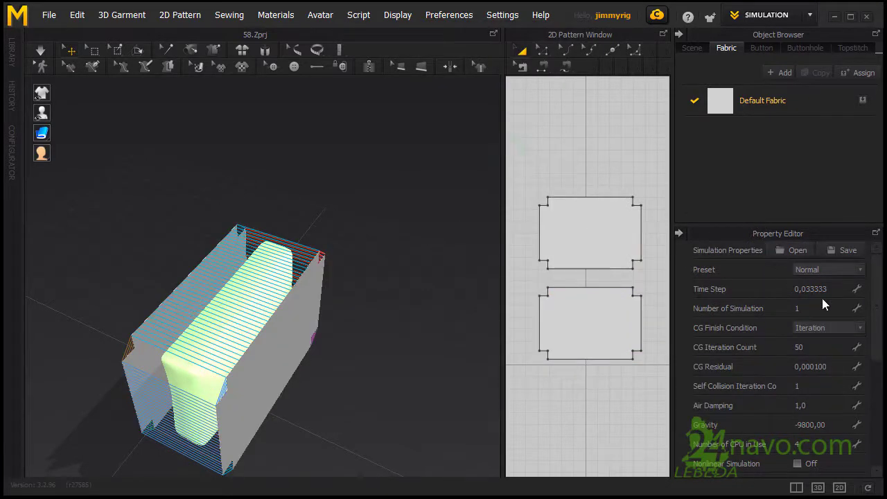
pyautogui.click(830, 423)
pyautogui.write('0')
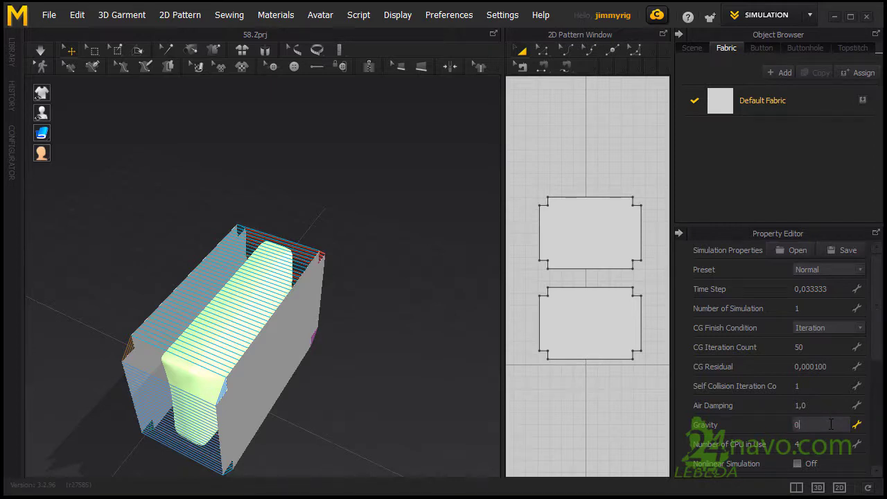
pyautogui.press('Return')
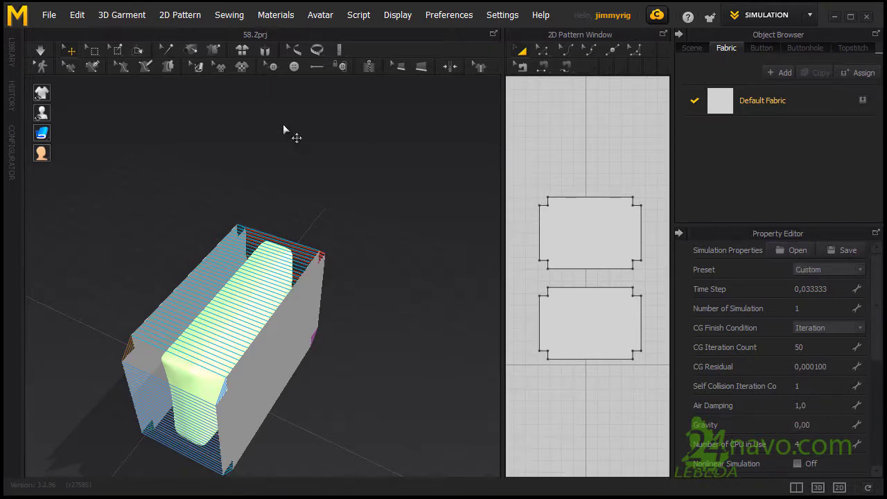
pyautogui.click(43, 53)
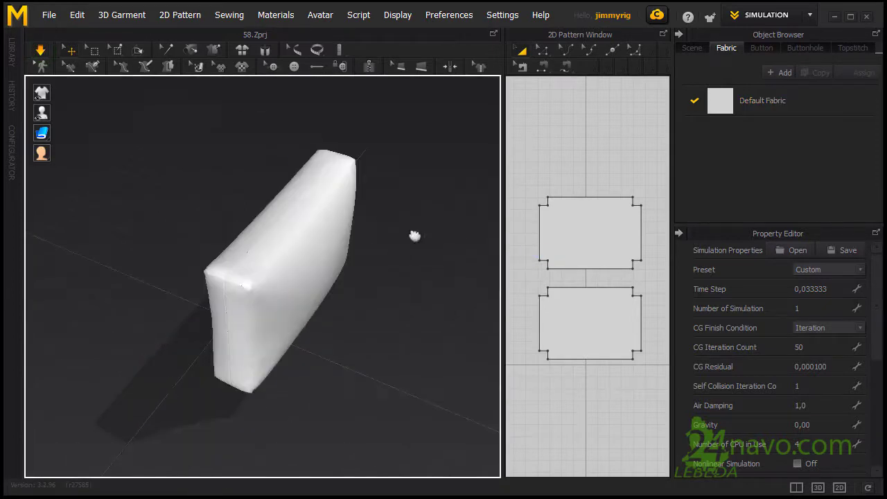
pyautogui.moveTo(363, 309)
pyautogui.mouseDown(button='right')
pyautogui.moveTo(259, 311)
pyautogui.moveTo(366, 231)
pyautogui.mouseUp(button='right')
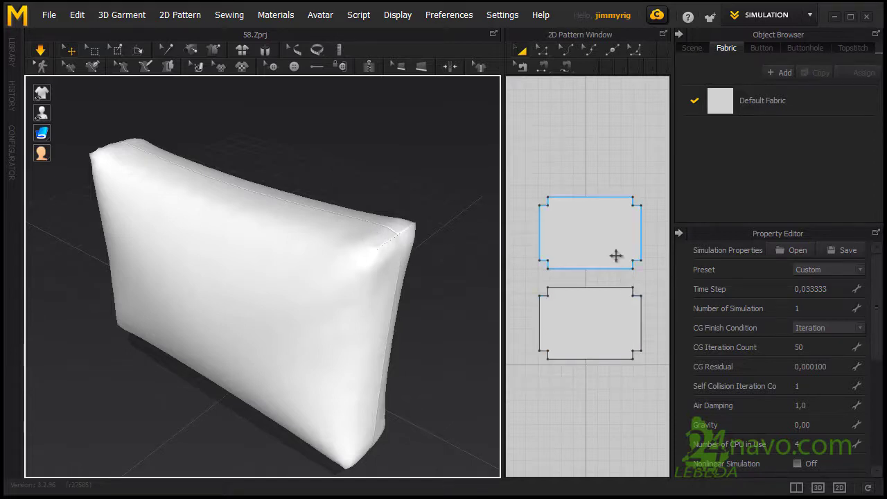
# Select both pillow panels and enter 108 for Shrinkage Weft and Shrinkage Warp
pyautogui.click(522, 51)
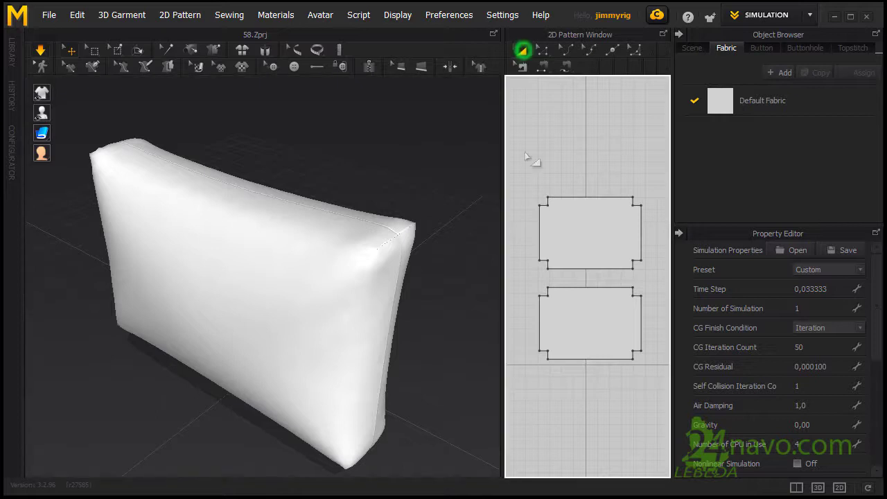
pyautogui.moveTo(520, 178); pyautogui.dragTo(661, 408)
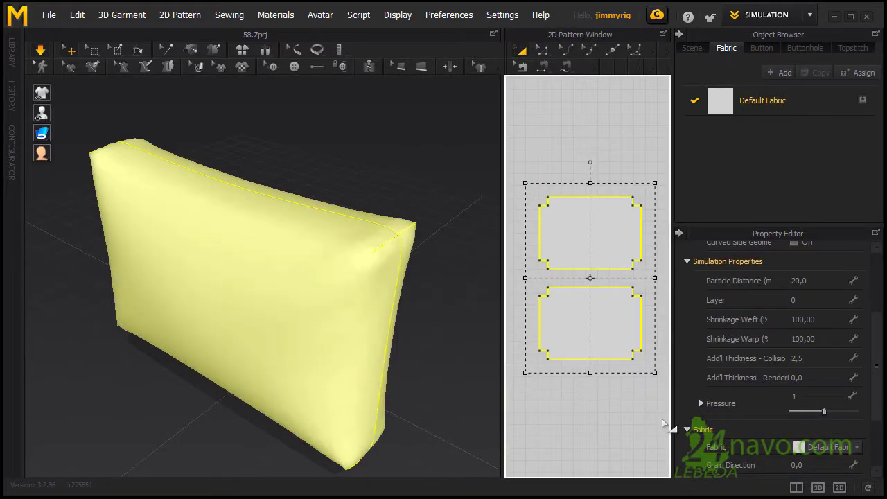
pyautogui.click(821, 319)
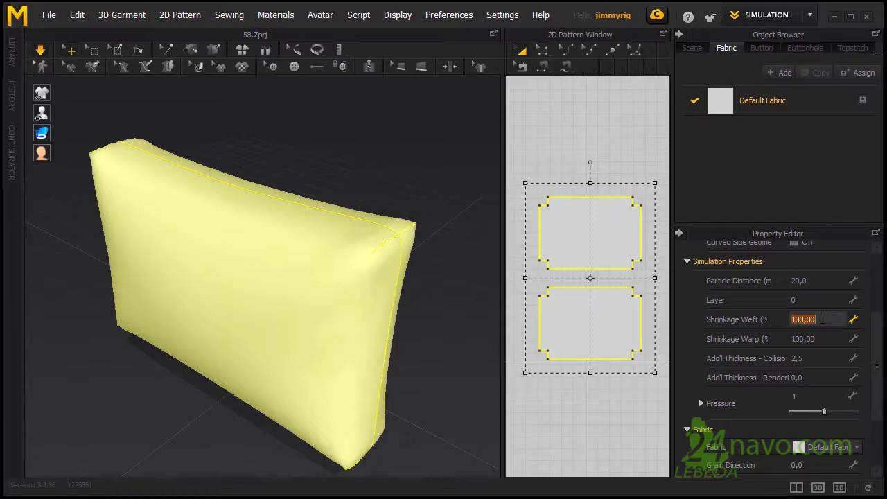
pyautogui.press('Tab')
pyautogui.click(821, 318)
pyautogui.click(819, 338)
pyautogui.write('108')
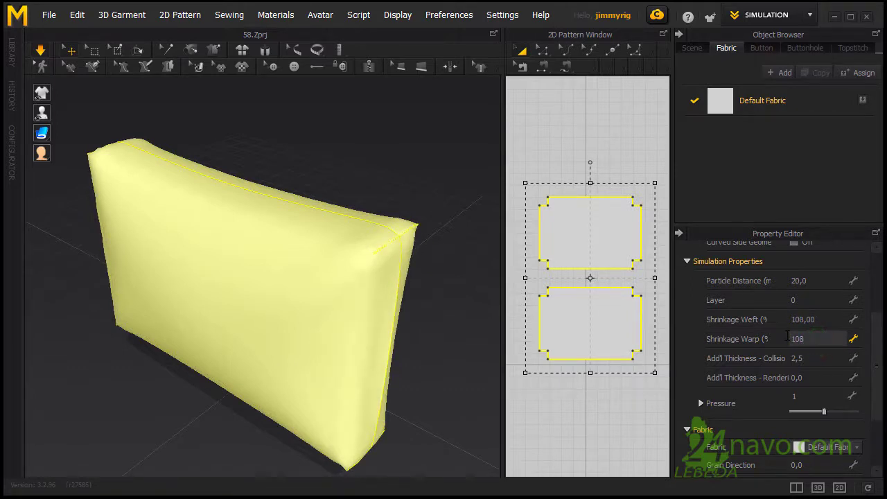
pyautogui.click(816, 280)
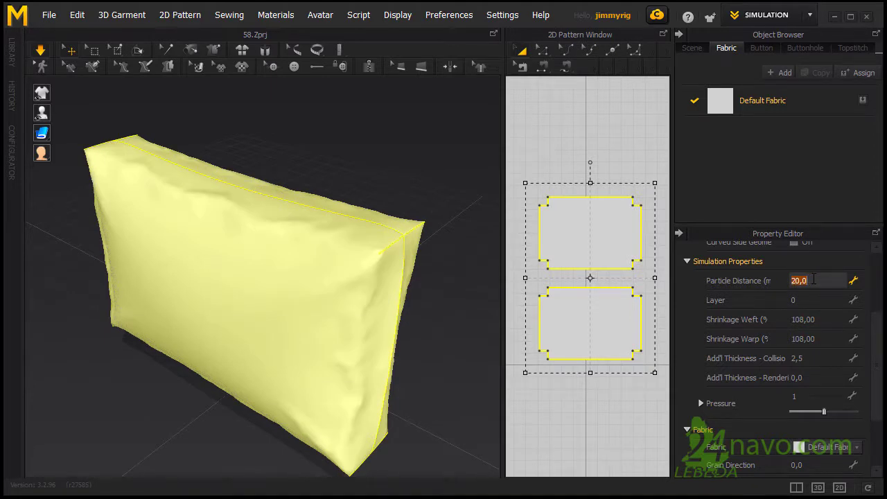
pyautogui.moveTo(791, 280); pyautogui.dragTo(815, 279)
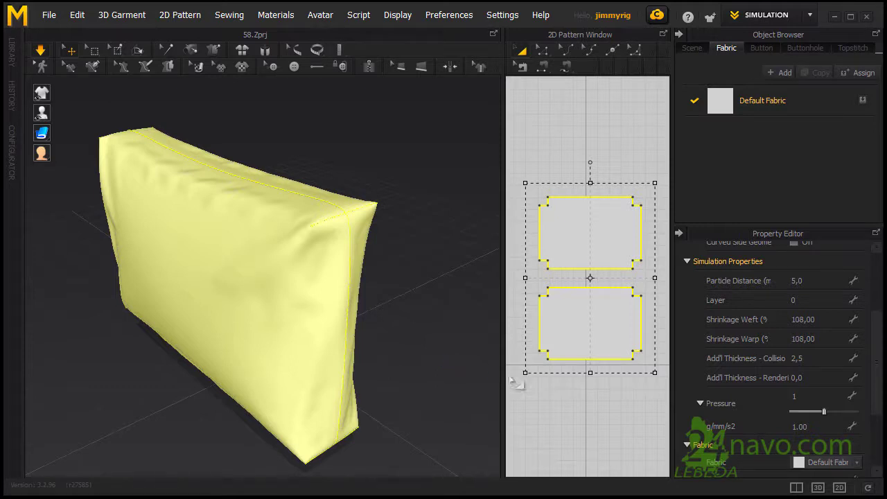
# Try Pressure values such as 7 and -2 on the slider, then type -1 as final Pressure
pyautogui.moveTo(825, 411); pyautogui.dragTo(831, 411)
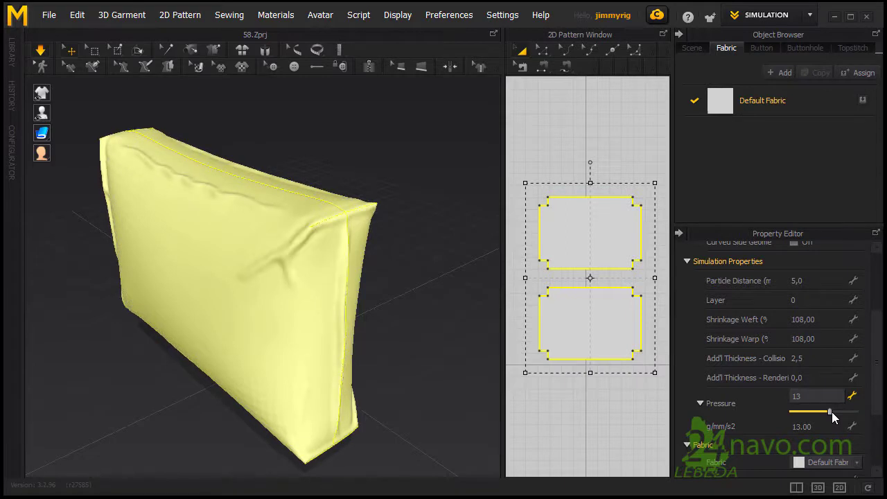
pyautogui.moveTo(829, 411); pyautogui.dragTo(825, 411)
pyautogui.moveTo(823, 415); pyautogui.dragTo(823, 415)
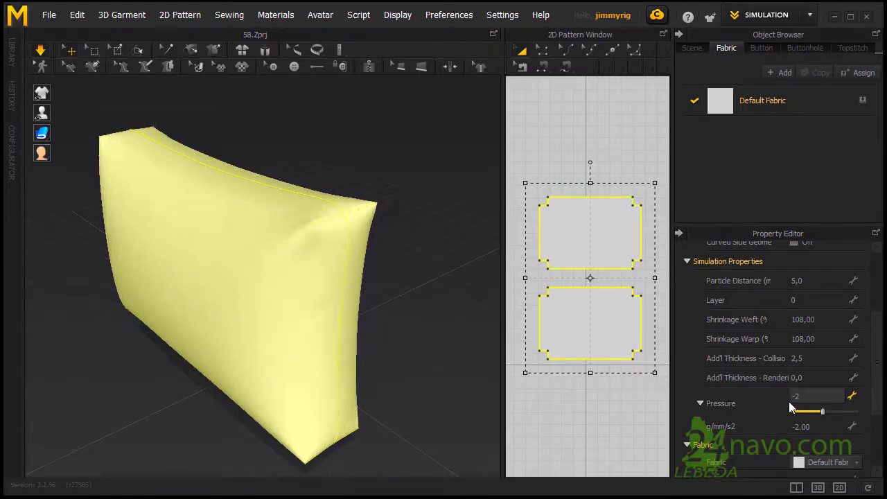
pyautogui.moveTo(795, 396); pyautogui.dragTo(840, 396)
pyautogui.write('-')
pyautogui.write('1')
pyautogui.click(818, 319)
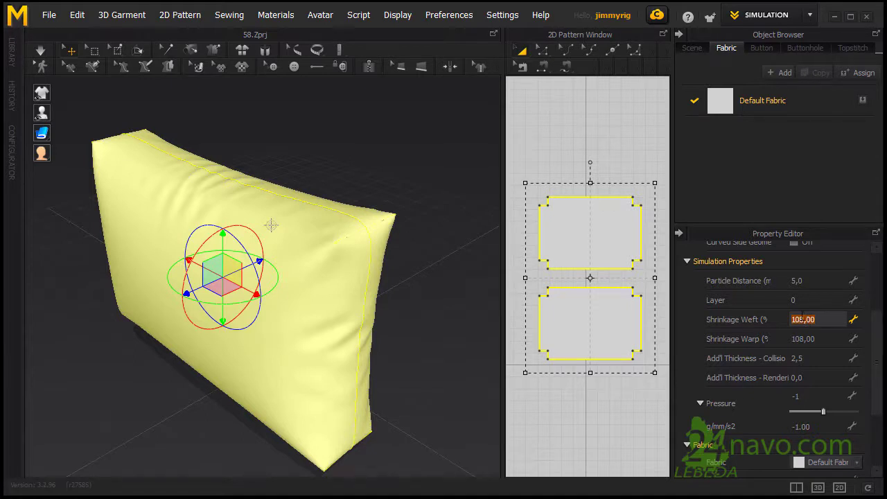
# Set Shrinkage Weft and Warp to 112 and re-simulate the pillow
pyautogui.doubleClick(794, 319)
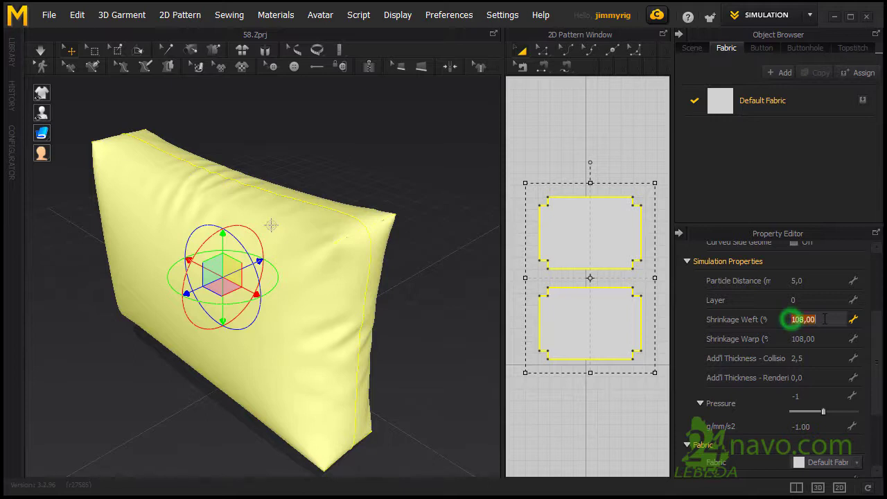
pyautogui.write('112')
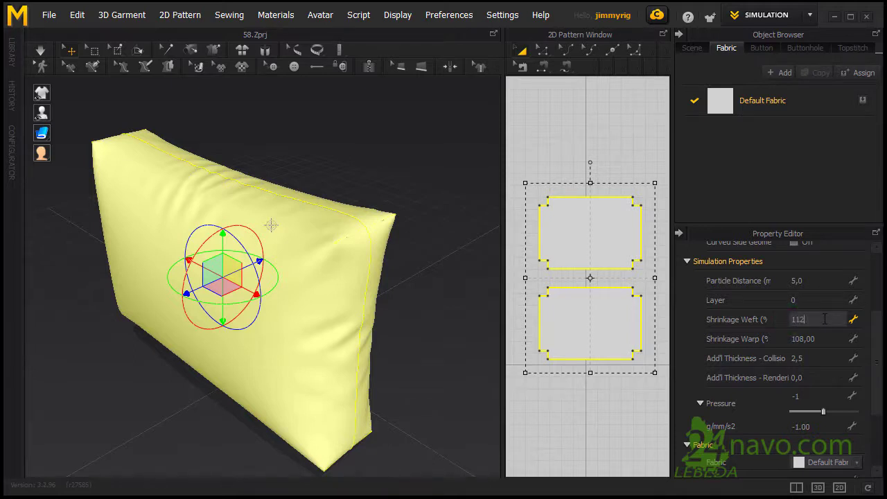
pyautogui.doubleClick(820, 338)
pyautogui.write('112')
pyautogui.click(346, 340)
pyautogui.press('space')
pyautogui.moveTo(347, 341)
pyautogui.mouseDown(button='right')
pyautogui.moveTo(457, 332)
pyautogui.moveTo(356, 337)
pyautogui.moveTo(316, 356)
pyautogui.mouseUp(button='right')
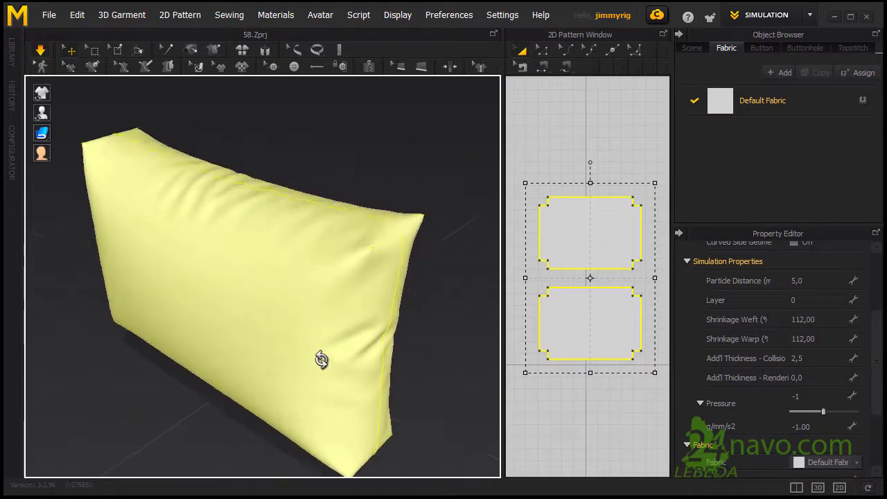
pyautogui.scroll(-3, 766, 352)
pyautogui.scroll(-1, 767, 352)
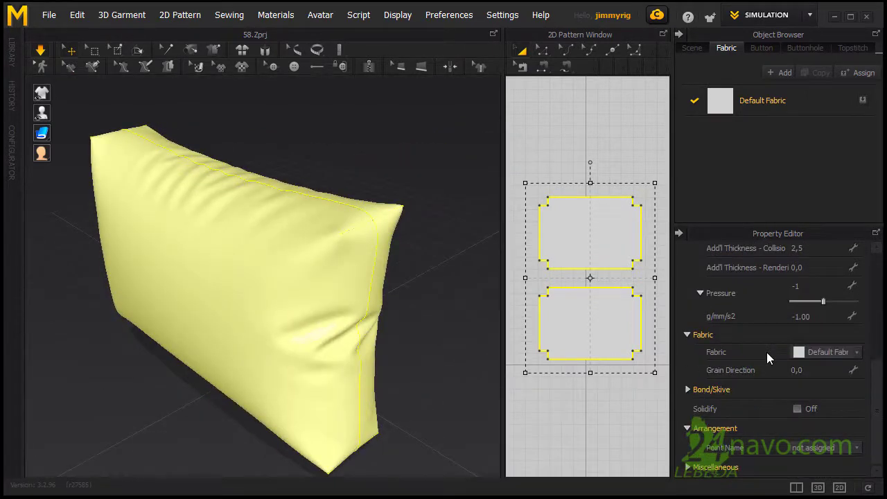
pyautogui.scroll(4, 766, 352)
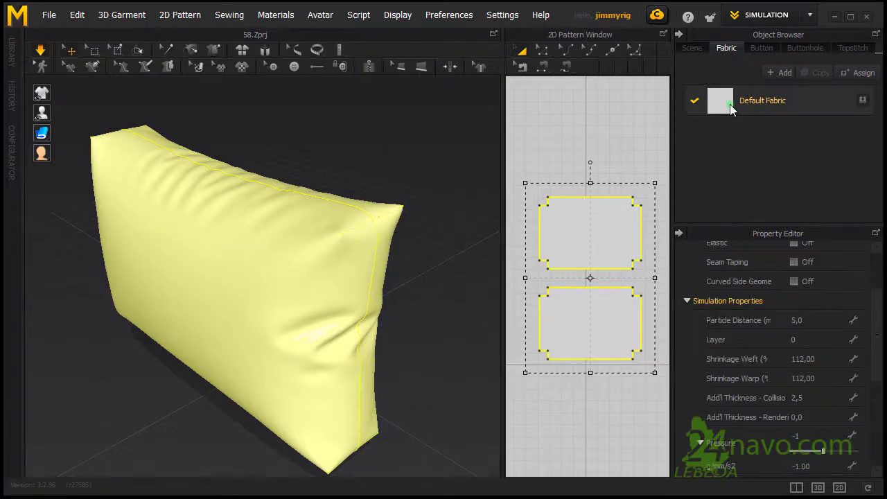
# Apply the D_Cotton physical property preset to the Default Fabric
pyautogui.click(729, 104)
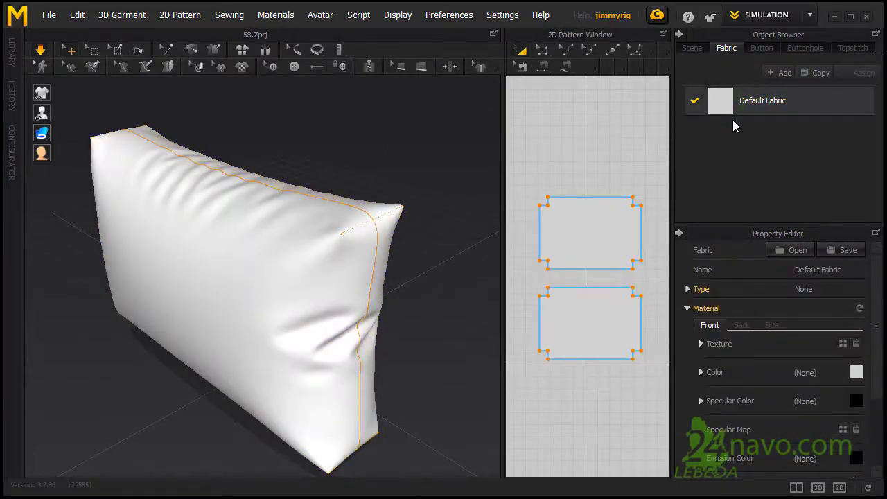
pyautogui.moveTo(877, 318); pyautogui.dragTo(877, 381)
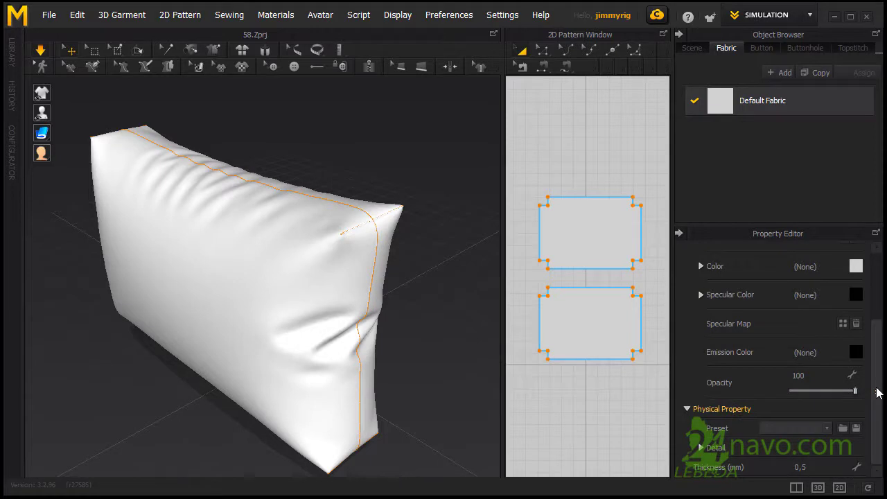
pyautogui.click(827, 428)
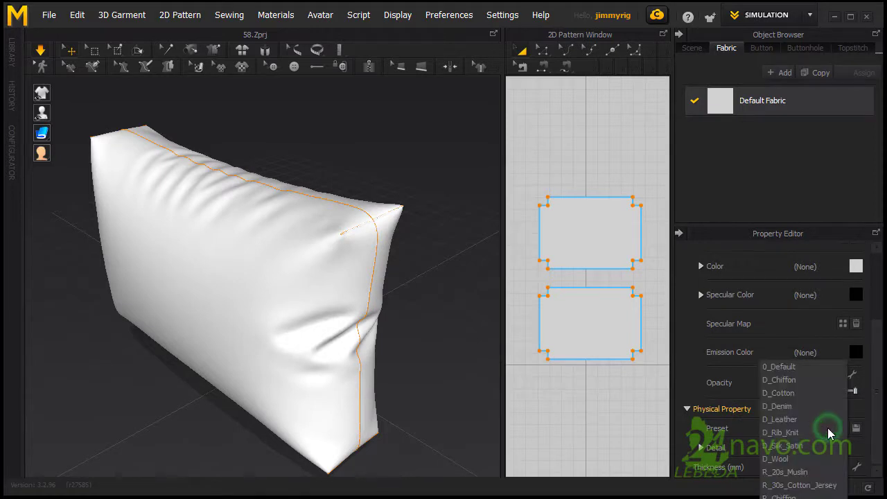
pyautogui.click(805, 391)
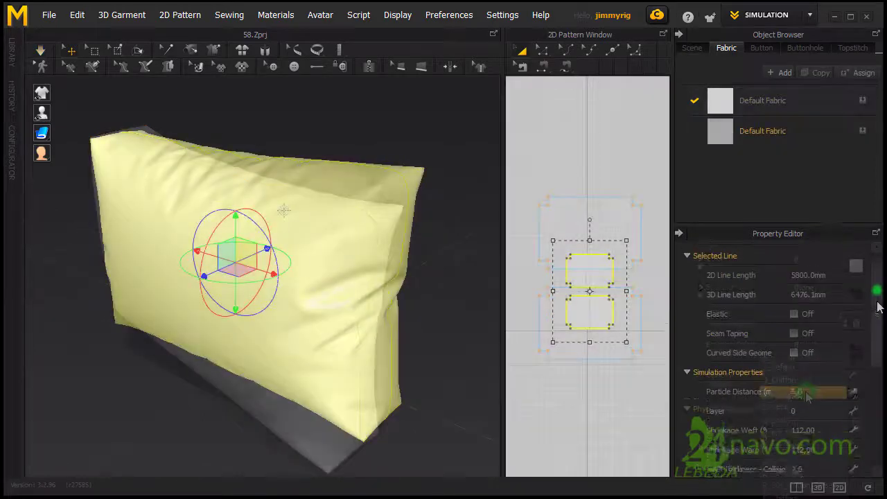
# In Miscellaneous properties, change the pillow's Mesh Type from triangles to Quad
pyautogui.moveTo(874, 290); pyautogui.dragTo(884, 423)
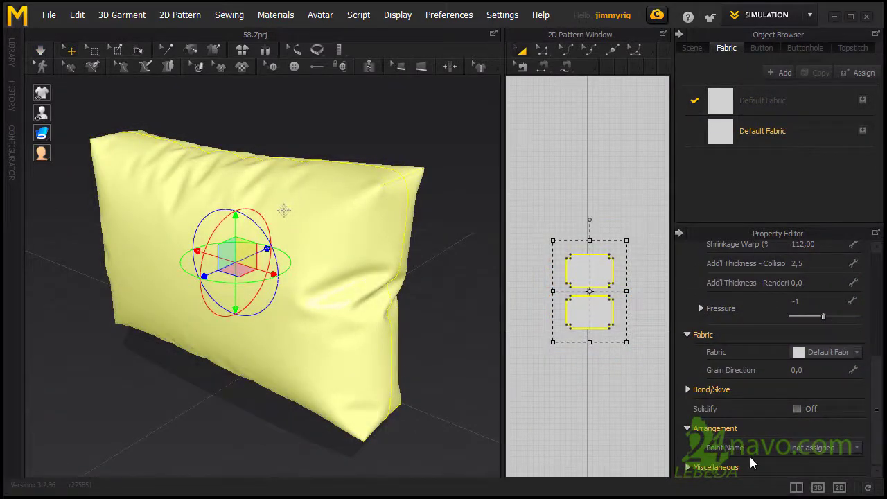
pyautogui.click(688, 467)
pyautogui.scroll(3, 391, 366)
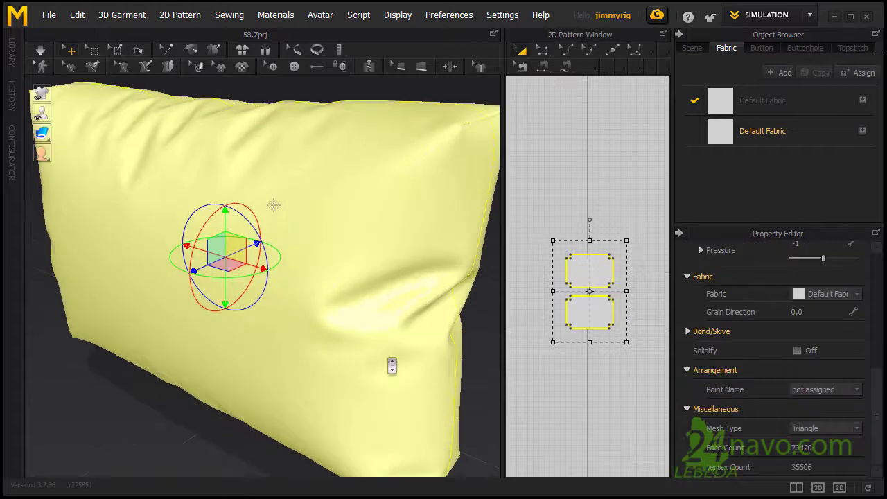
pyautogui.scroll(2, 391, 366)
pyautogui.moveTo(392, 259)
pyautogui.mouseDown(button='middle')
pyautogui.moveTo(302, 393)
pyautogui.moveTo(338, 311)
pyautogui.mouseUp(button='middle')
pyautogui.scroll(3, 395, 301)
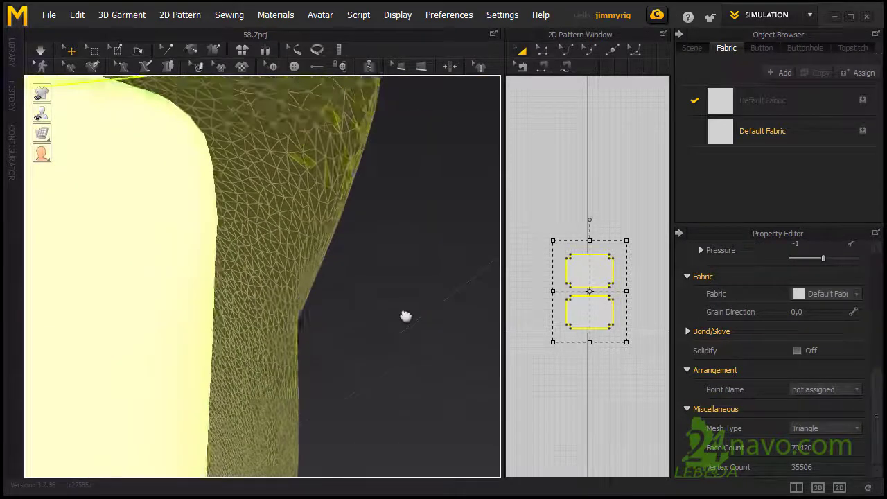
pyautogui.scroll(-2, 406, 317)
pyautogui.scroll(-1, 406, 319)
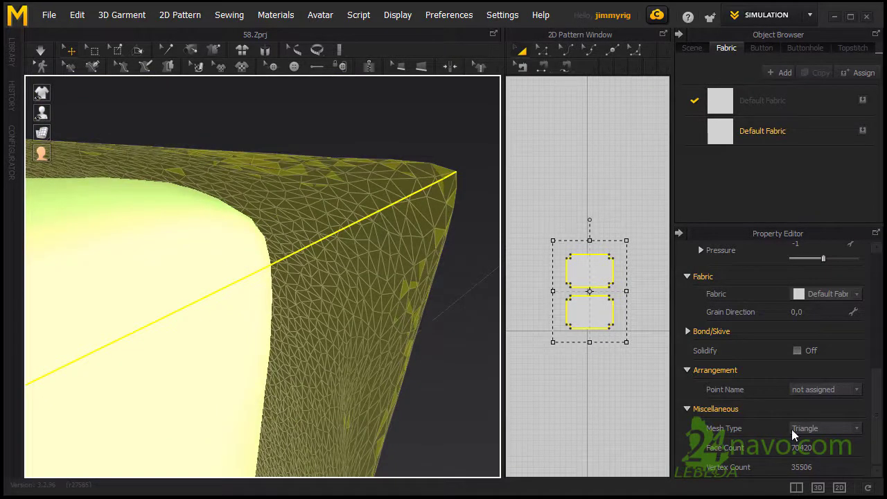
pyautogui.click(857, 428)
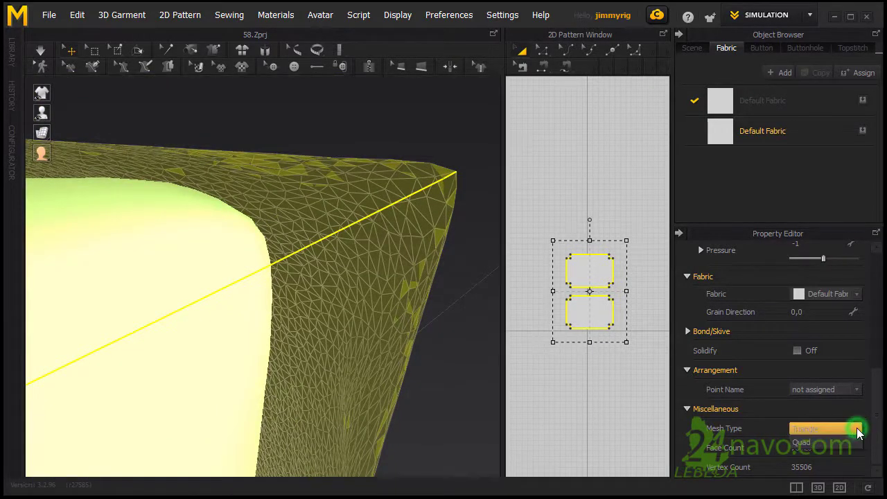
pyautogui.click(824, 442)
# Switch the 3D view to translucent fabric shading and deselect the patterns
pyautogui.scroll(-4, 485, 319)
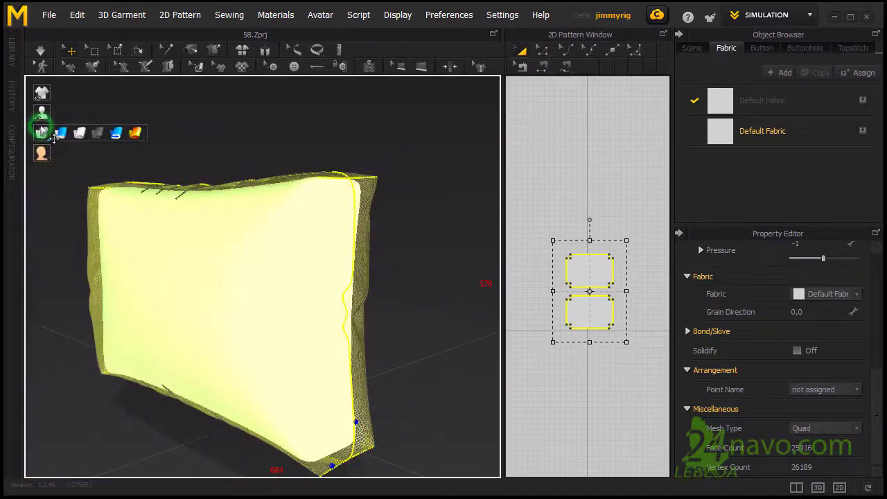
pyautogui.click(62, 133)
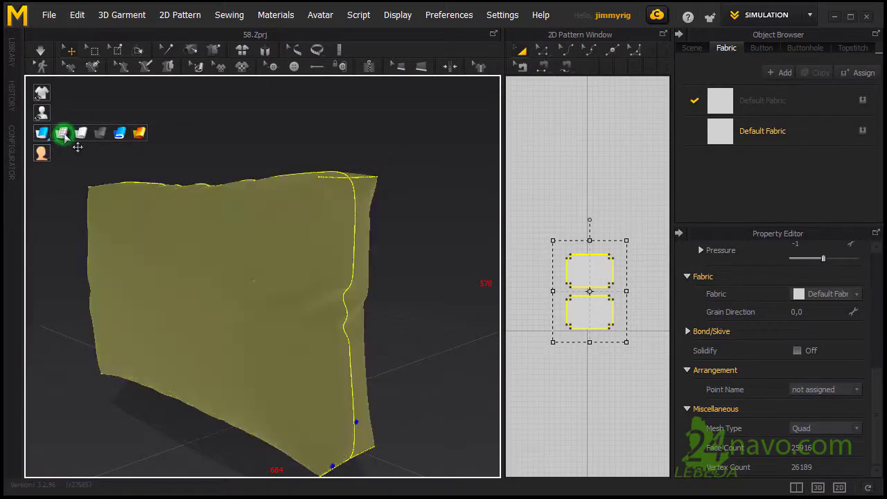
pyautogui.click(432, 205)
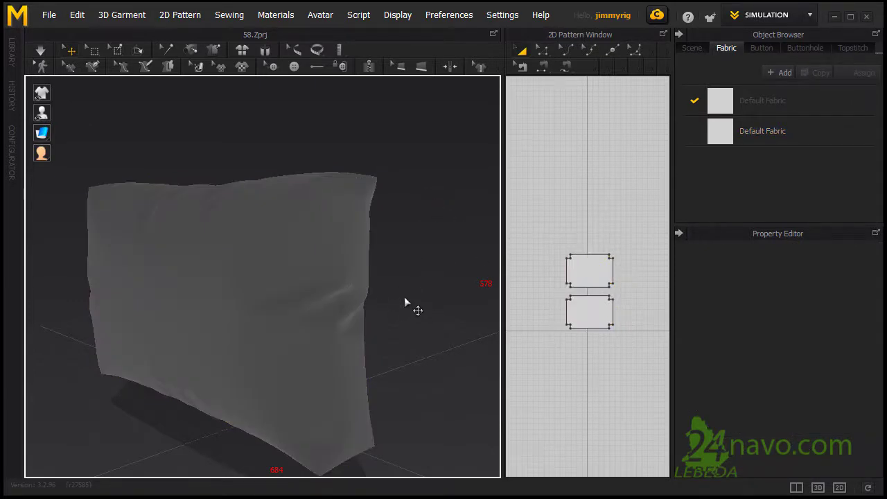
# Select the pillow patterns in the 2D window, then clear the selection
pyautogui.moveTo(540, 235); pyautogui.dragTo(634, 374)
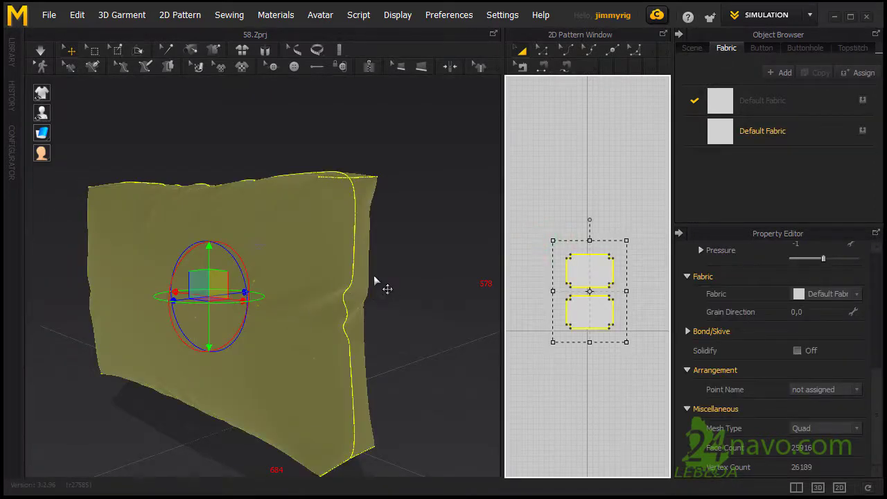
pyautogui.click(416, 302)
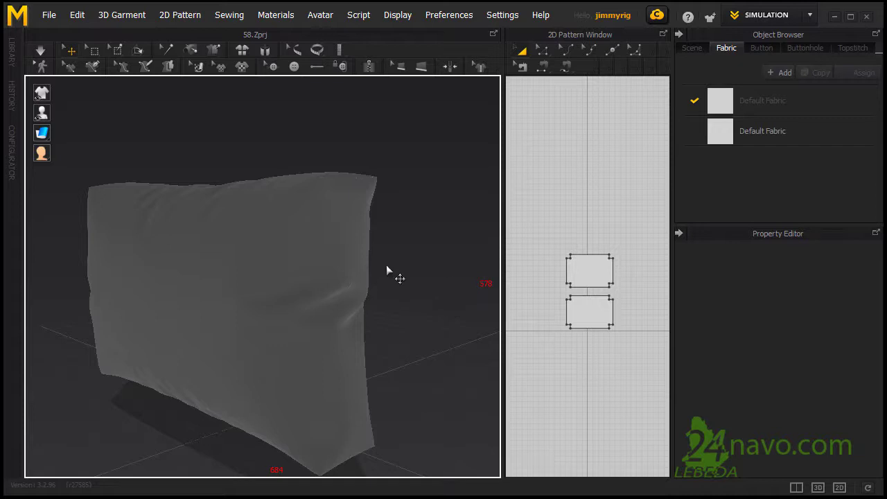
pyautogui.click(365, 267)
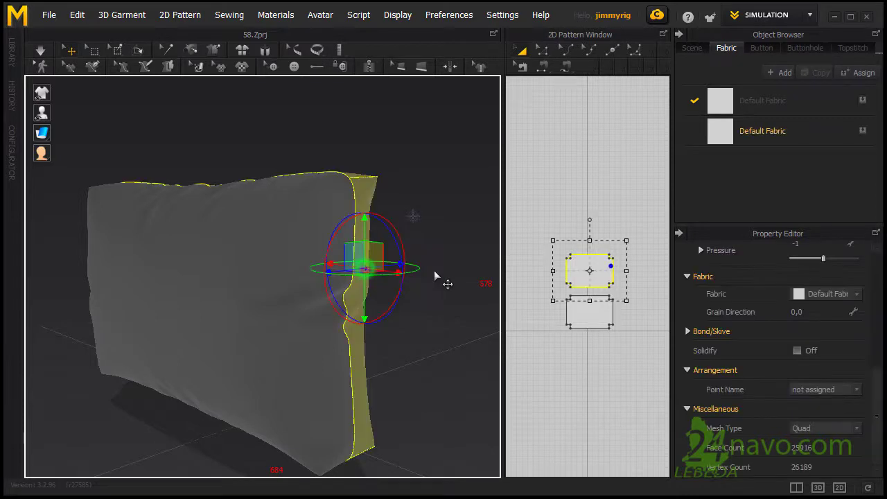
pyautogui.click(532, 229)
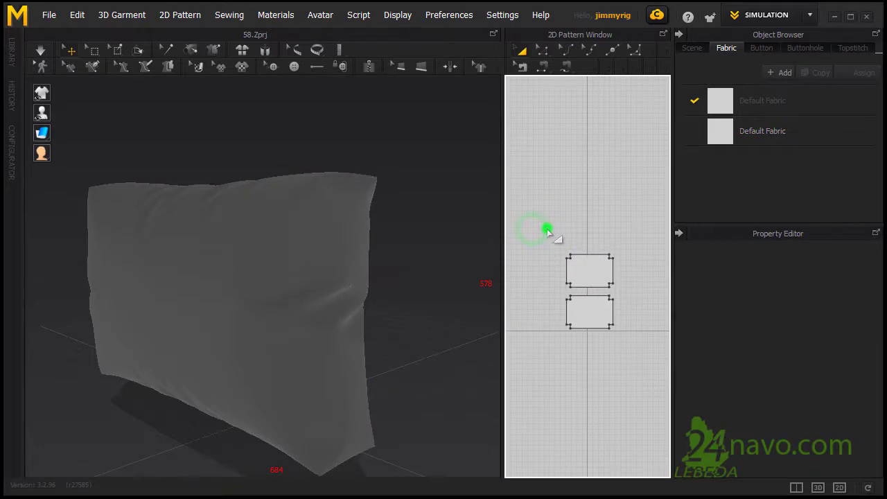
# Flip Normal on the pillow's side and front panels, then box-select both patterns
pyautogui.click(429, 200)
pyautogui.click(362, 230)
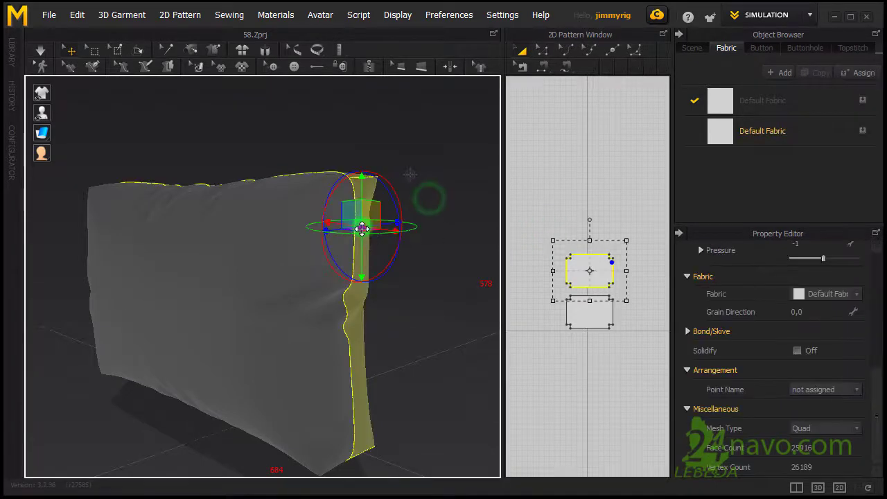
pyautogui.moveTo(361, 232); pyautogui.dragTo(306, 311, button='right')
pyautogui.keyDown('shift'); pyautogui.click(307, 311); pyautogui.keyUp('shift')
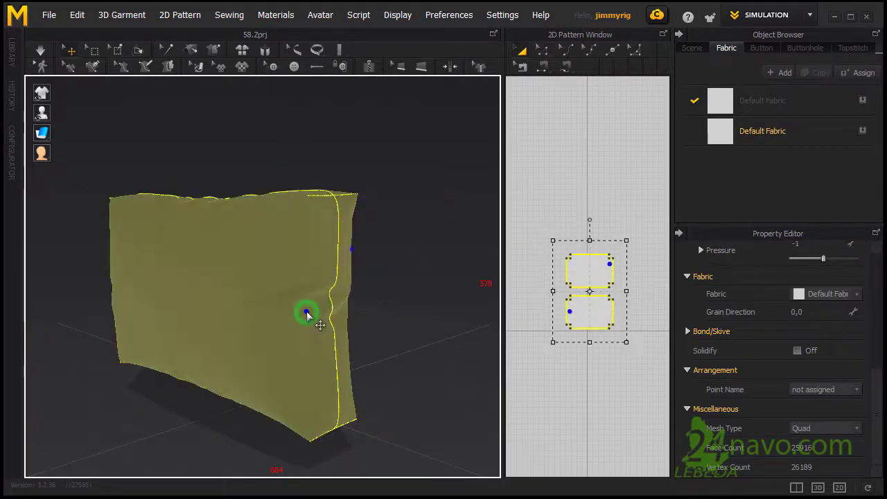
pyautogui.rightClick(302, 404)
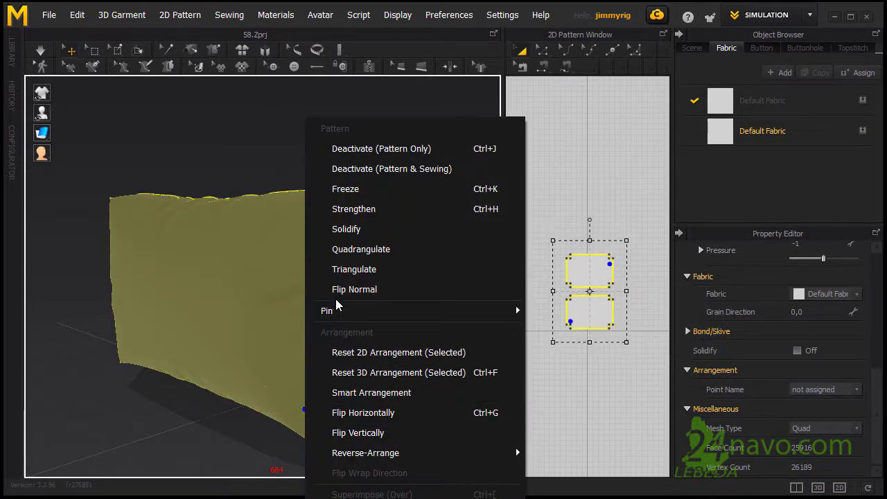
pyautogui.click(353, 291)
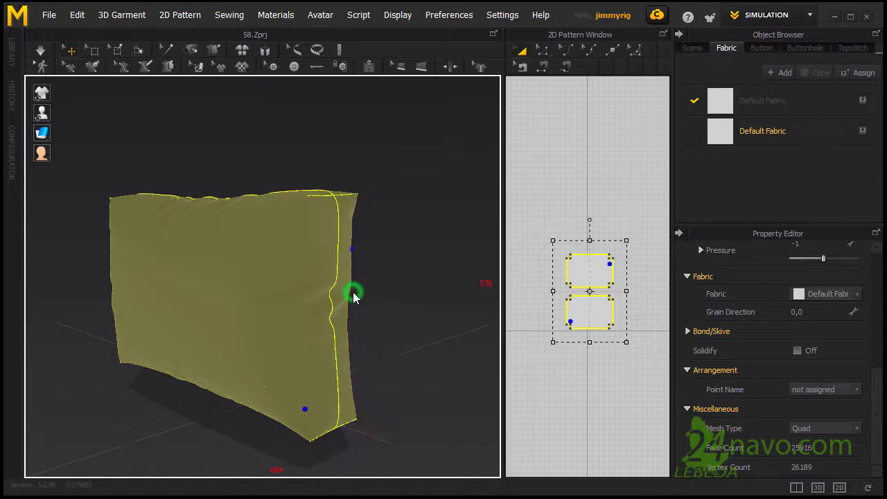
pyautogui.click(389, 293)
pyautogui.moveTo(539, 220); pyautogui.dragTo(645, 359)
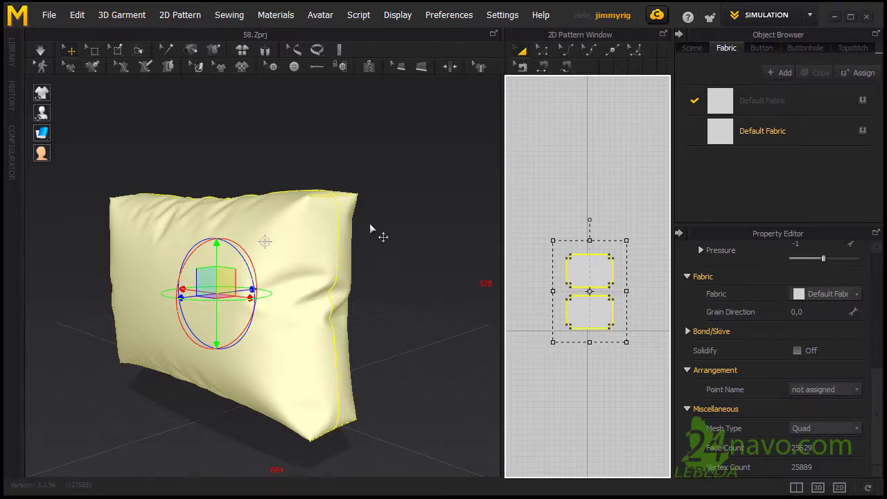
# Export the pillow as OBJ, overwriting 58_pillow_itog.obj
pyautogui.click(49, 15)
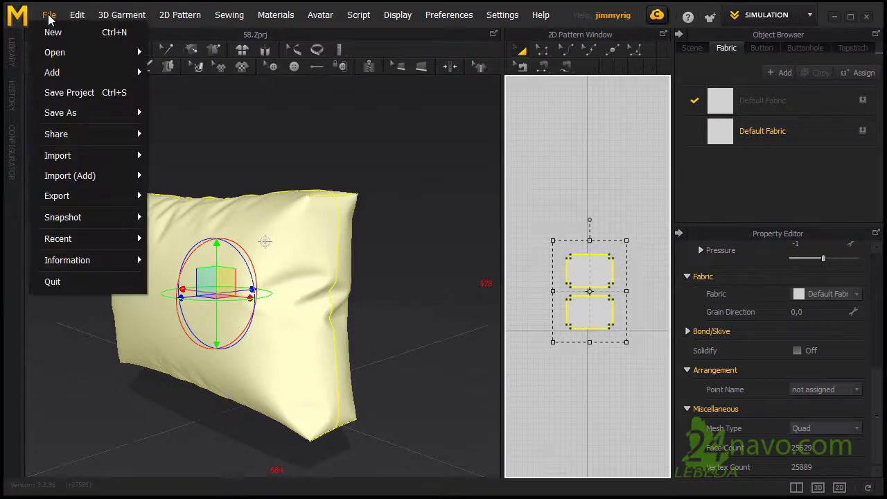
pyautogui.moveTo(57, 196)
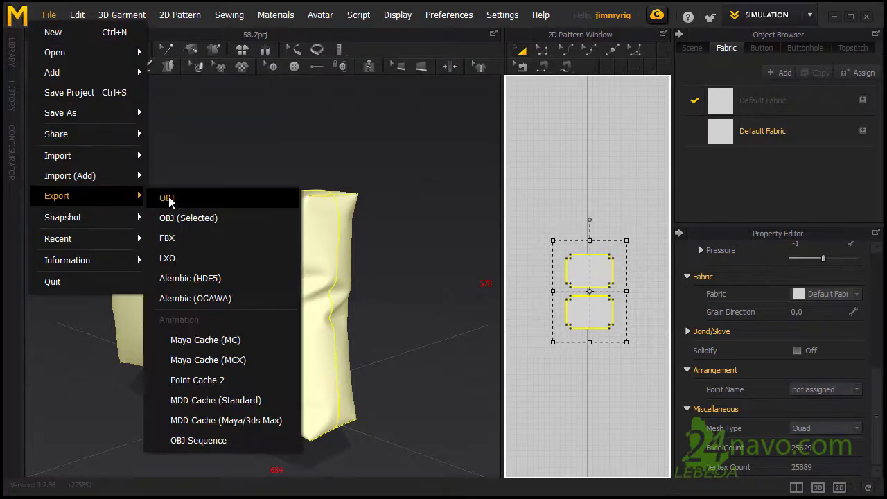
pyautogui.click(199, 217)
pyautogui.click(199, 138)
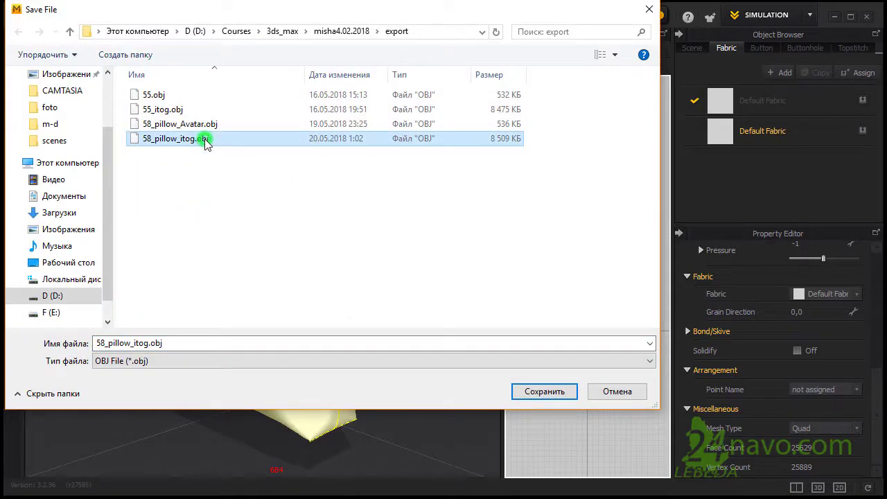
pyautogui.click(544, 391)
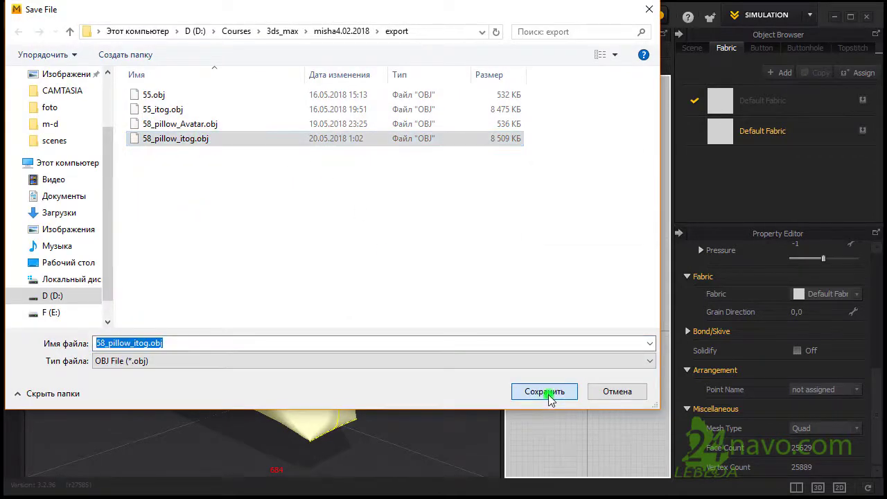
pyautogui.click(675, 225)
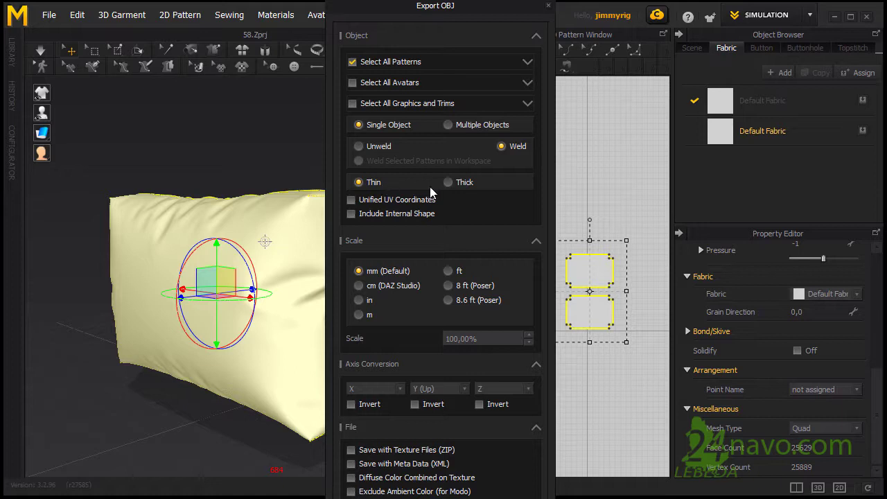
# Set the Export OBJ options to Thin with welded seams
pyautogui.click(448, 182)
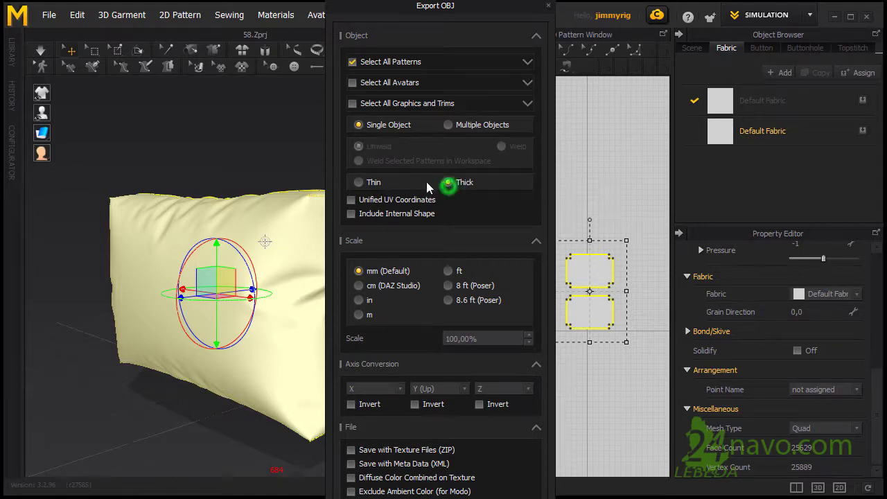
pyautogui.click(358, 182)
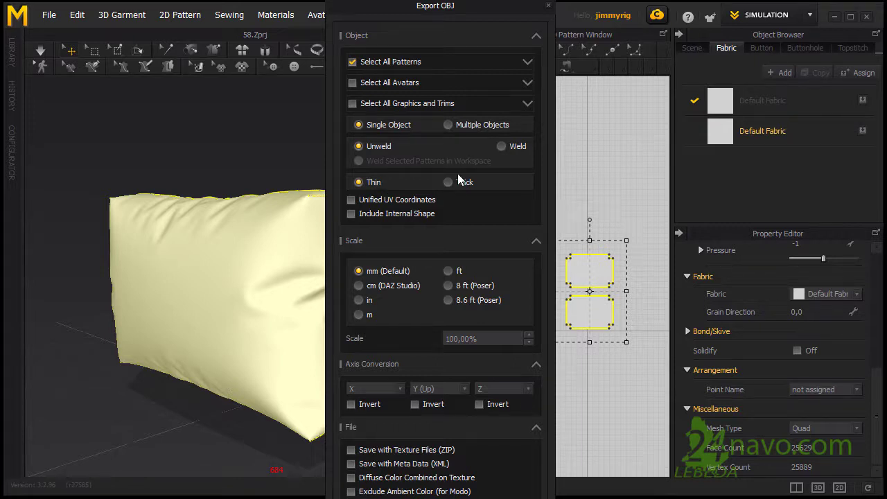
pyautogui.click(501, 145)
# Confirm the OBJ export and import 58_pillow_itog.obj into the 3ds Max scene
pyautogui.scroll(-3, 403, 129)
pyautogui.click(455, 441)
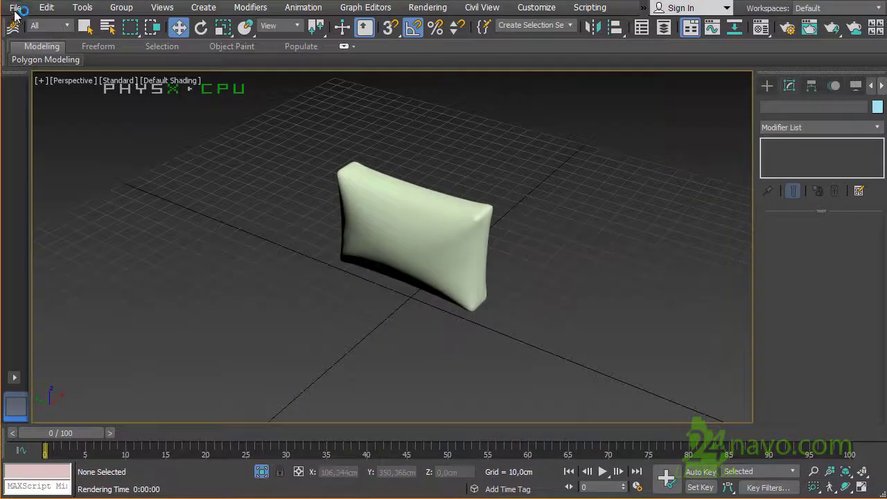
pyautogui.click(14, 8)
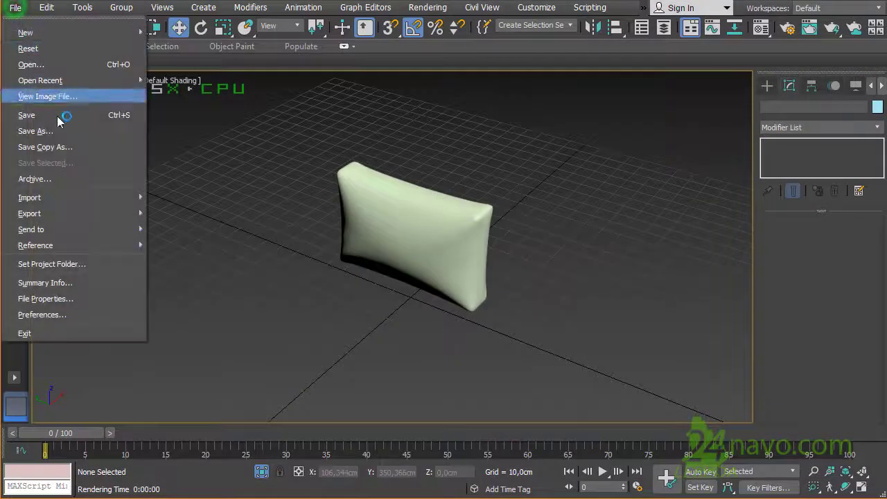
pyautogui.moveTo(30, 197)
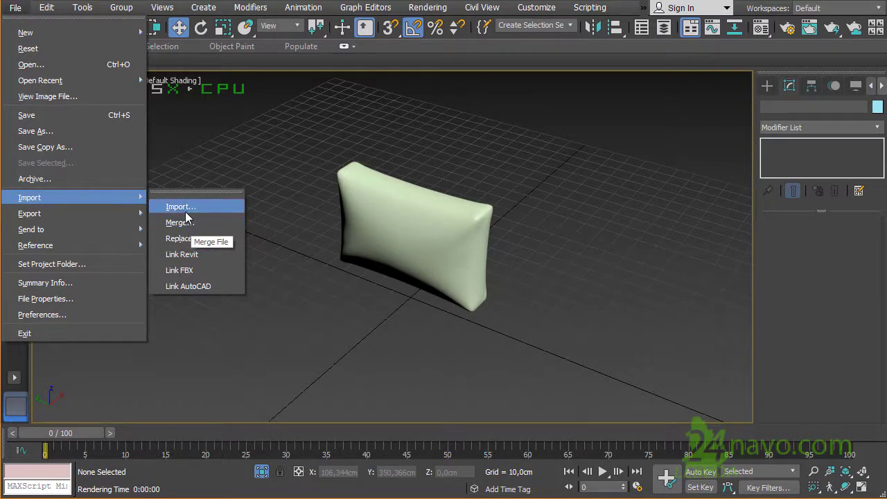
pyautogui.click(183, 209)
pyautogui.click(234, 164)
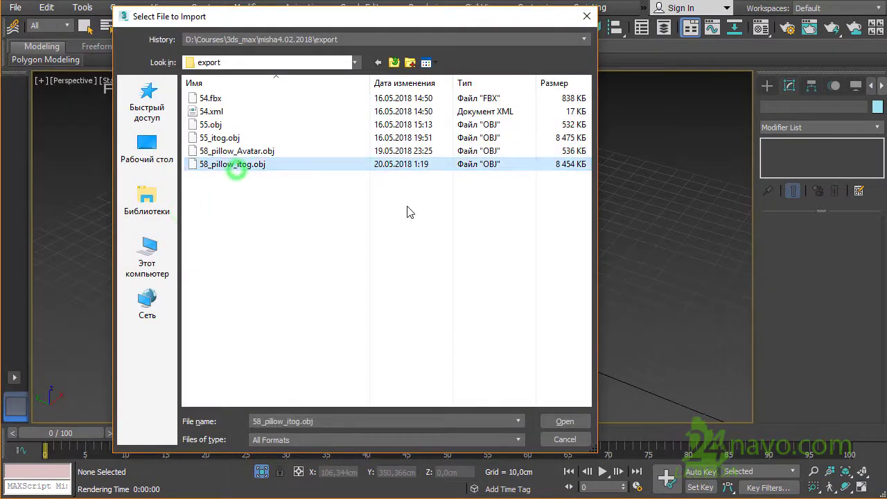
pyautogui.click(562, 421)
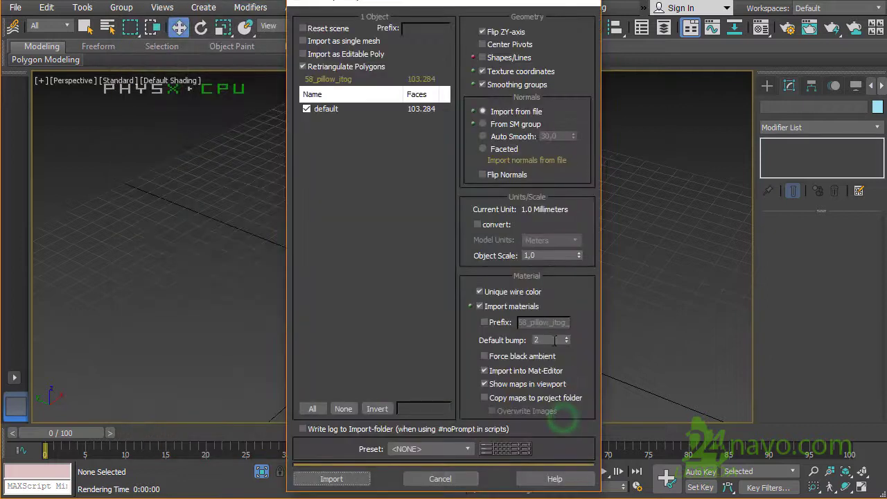
pyautogui.click(333, 478)
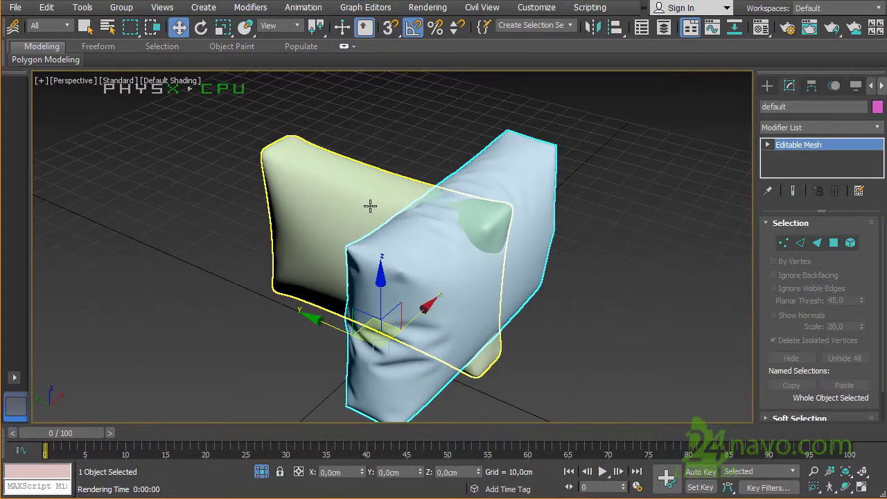
# Move the imported pillow up 34 cm and across onto the middle of the sofa backrest
pyautogui.click(381, 191)
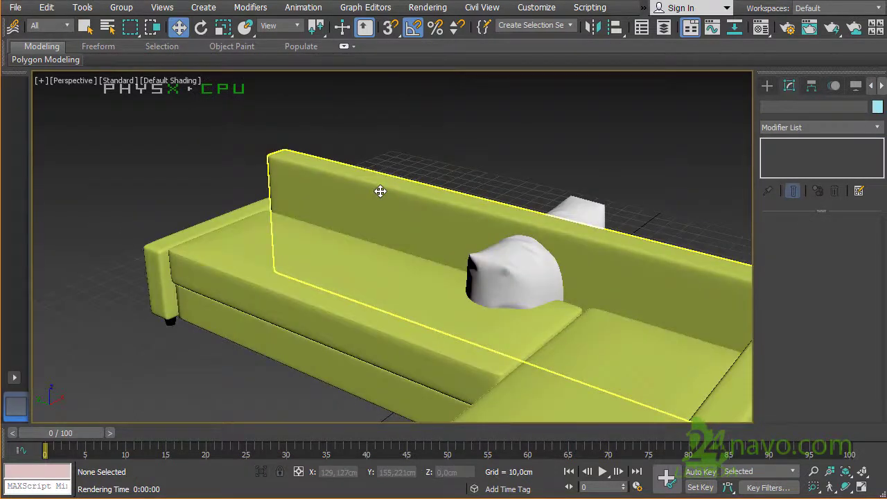
pyautogui.click(482, 289)
pyautogui.moveTo(483, 290); pyautogui.dragTo(481, 194)
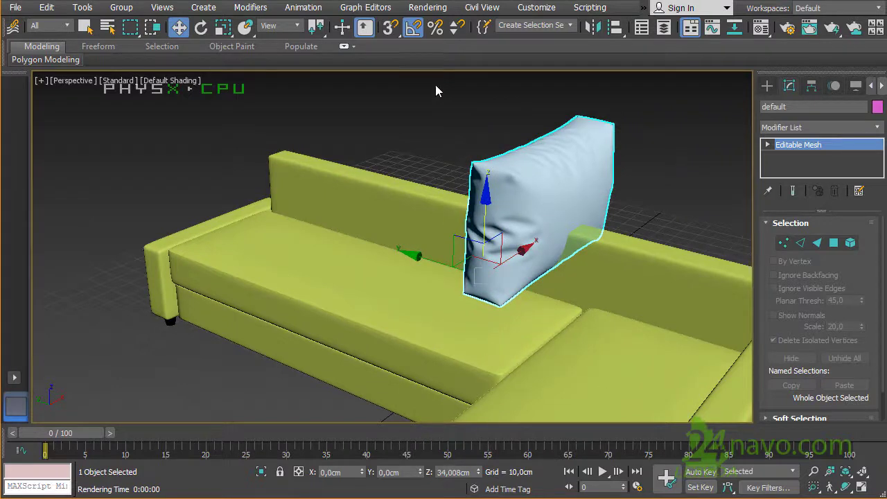
pyautogui.moveTo(485, 258); pyautogui.dragTo(409, 295)
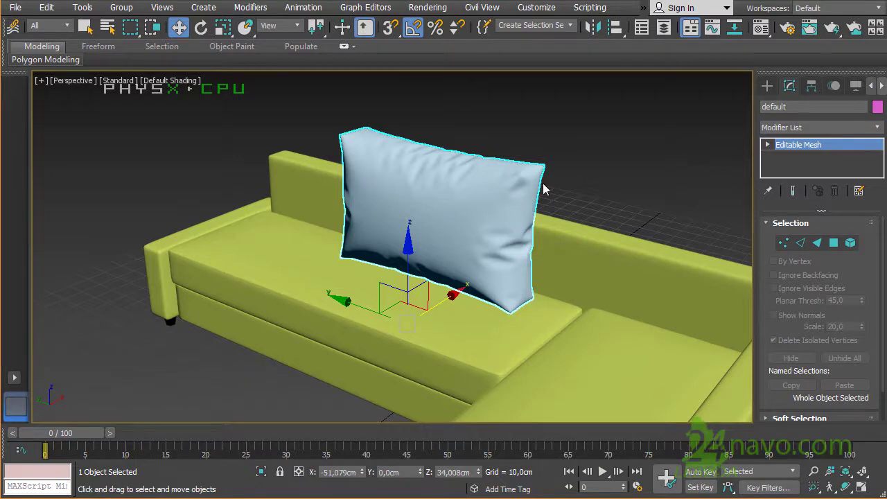
pyautogui.scroll(-2, 542, 190)
pyautogui.scroll(-2, 547, 194)
pyautogui.scroll(-1, 565, 208)
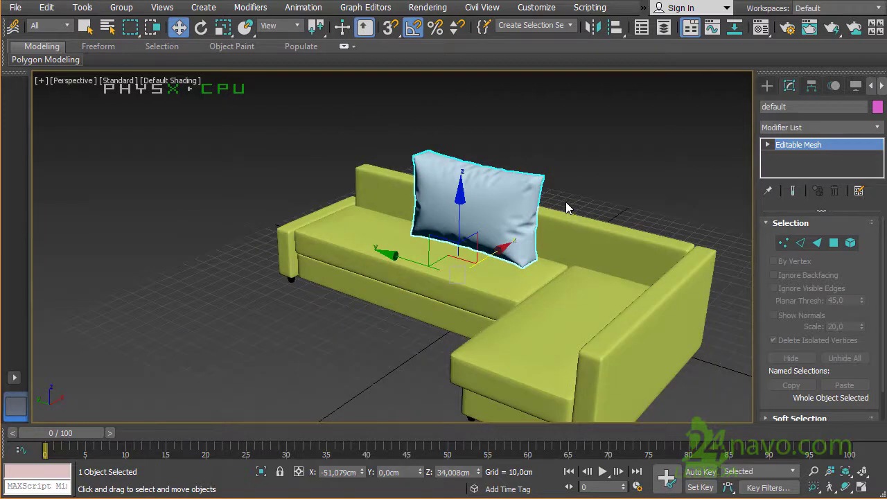